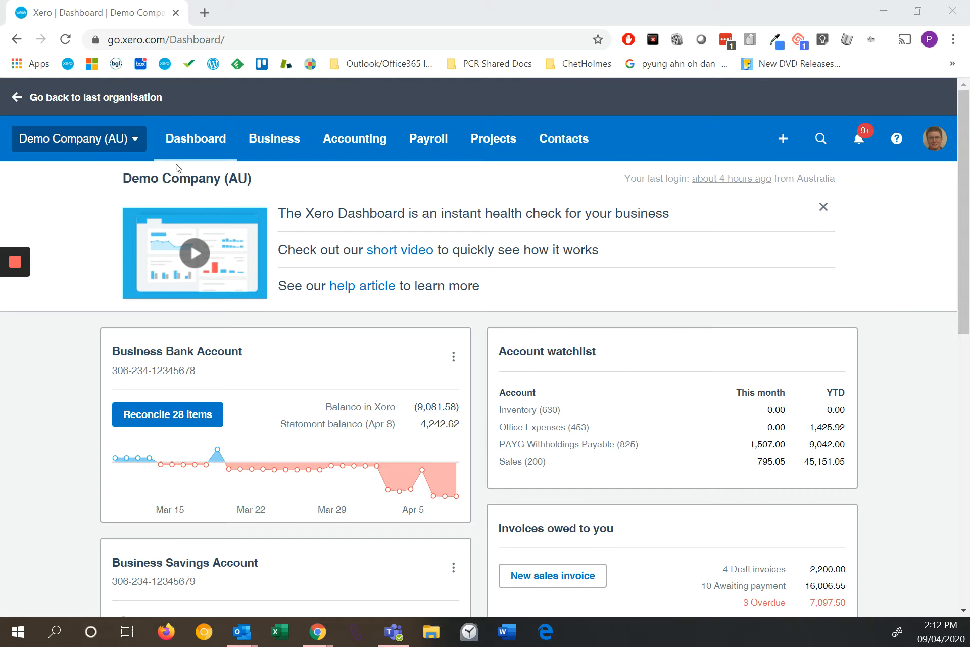
# Step: Open the organisation's payroll settings
pyautogui.click(126, 146)
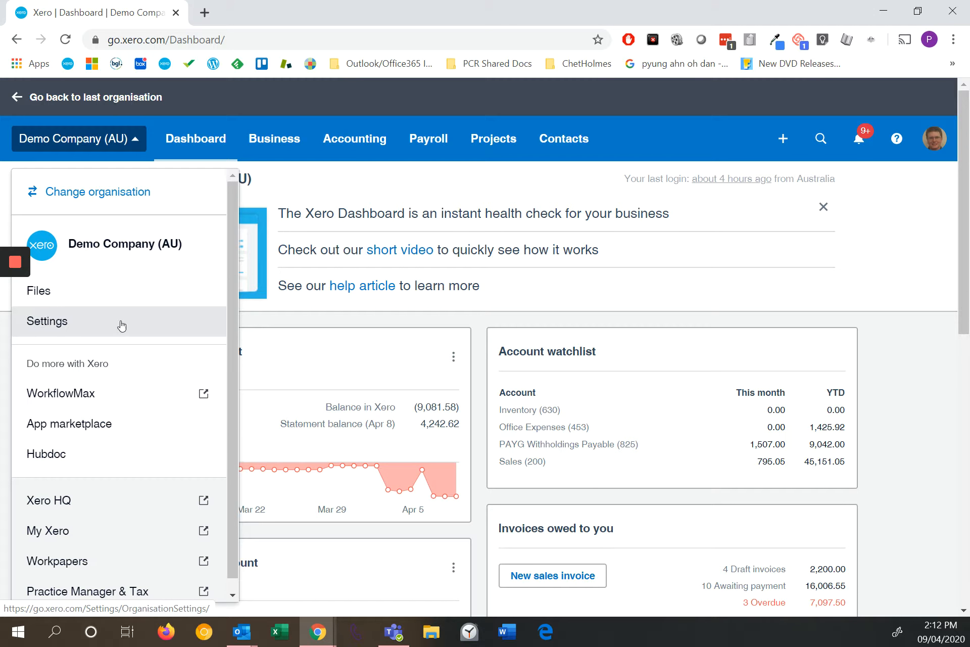
pyautogui.click(144, 333)
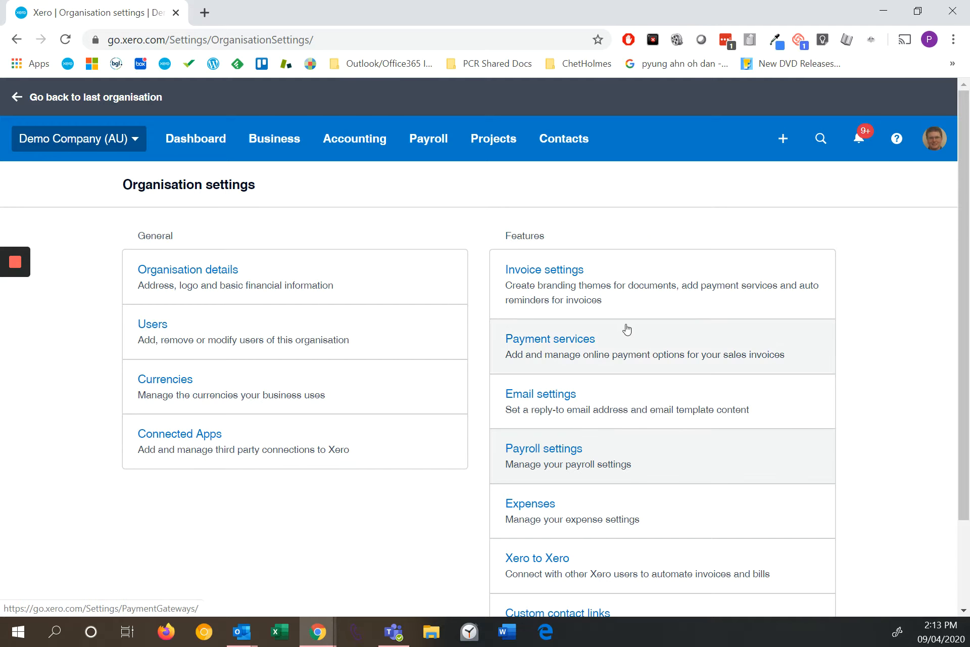
pyautogui.click(548, 449)
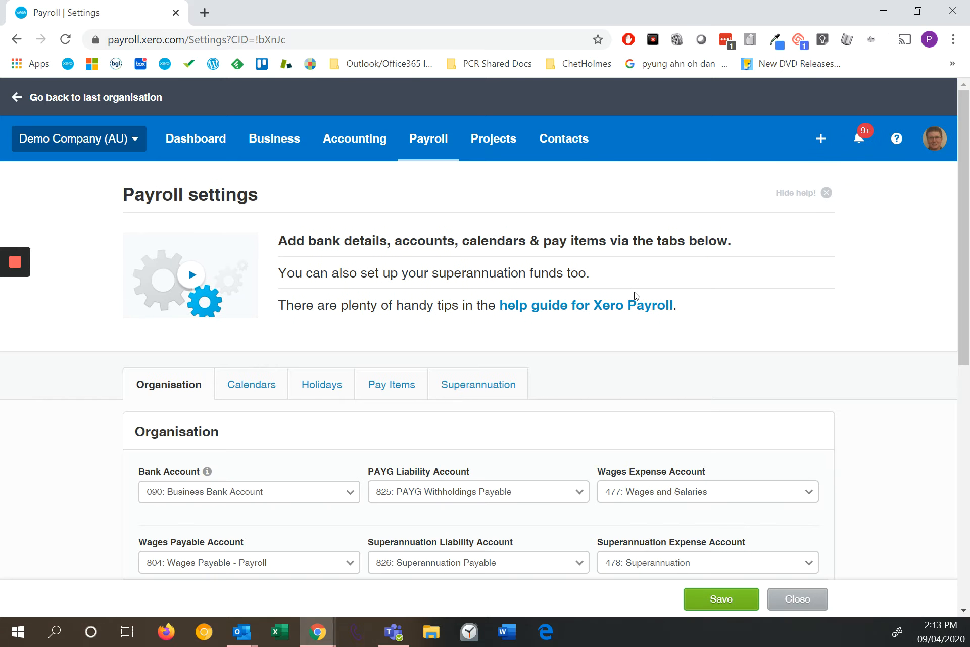
# Step: Open the pay items list of earnings in payroll settings
pyautogui.scroll(-3, 634, 303)
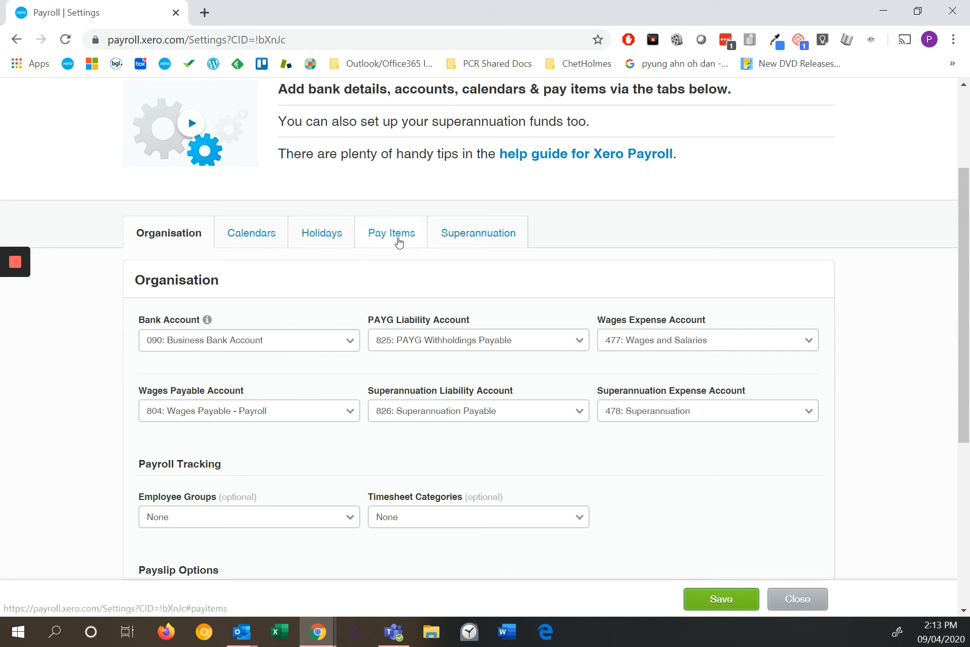
pyautogui.click(406, 237)
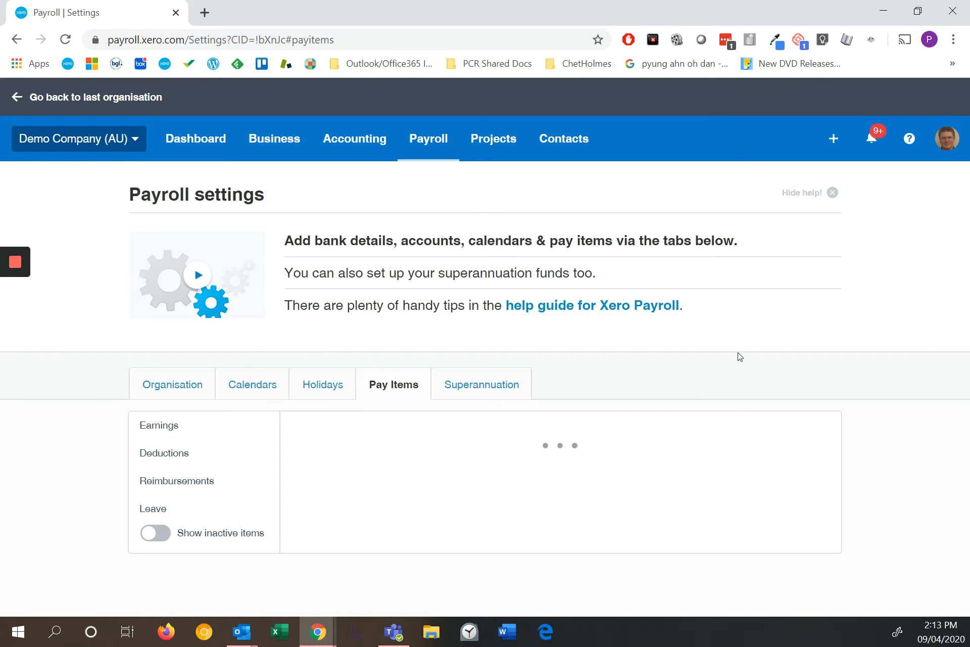
pyautogui.scroll(-1, 748, 348)
pyautogui.scroll(-2, 752, 343)
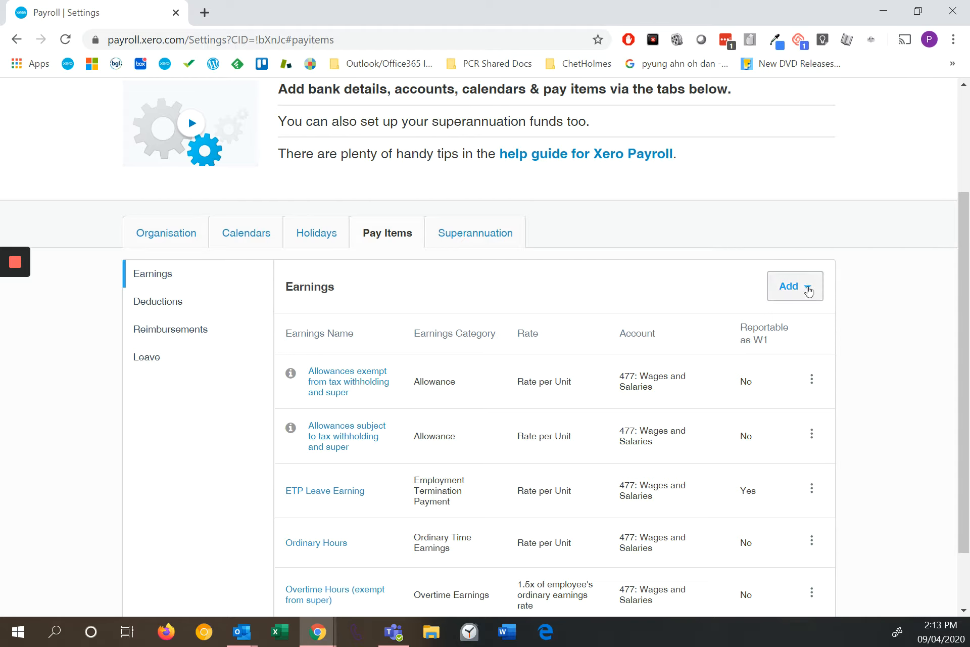
pyautogui.click(807, 288)
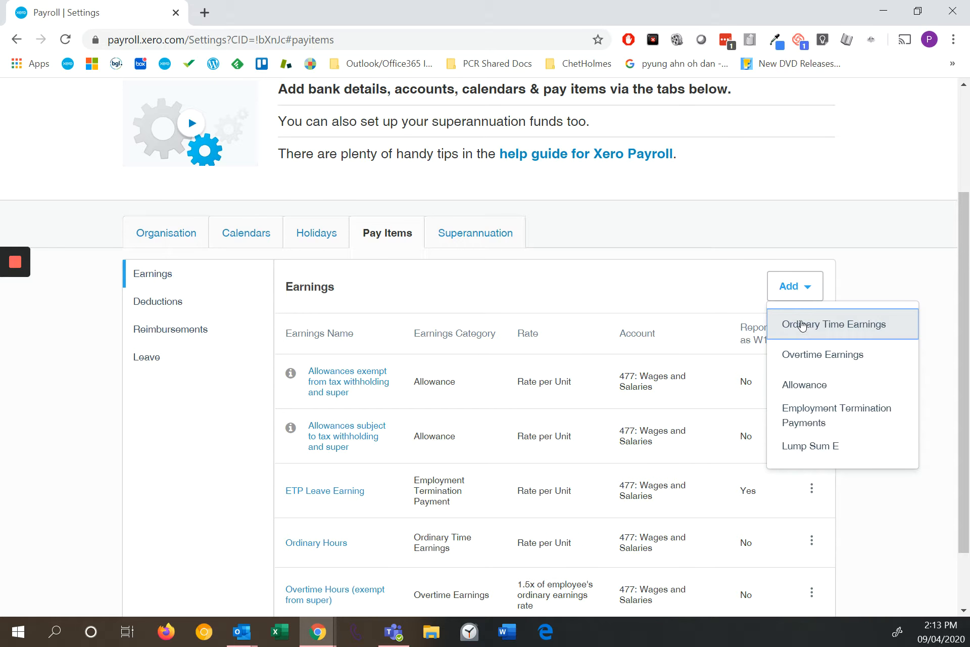
pyautogui.click(802, 324)
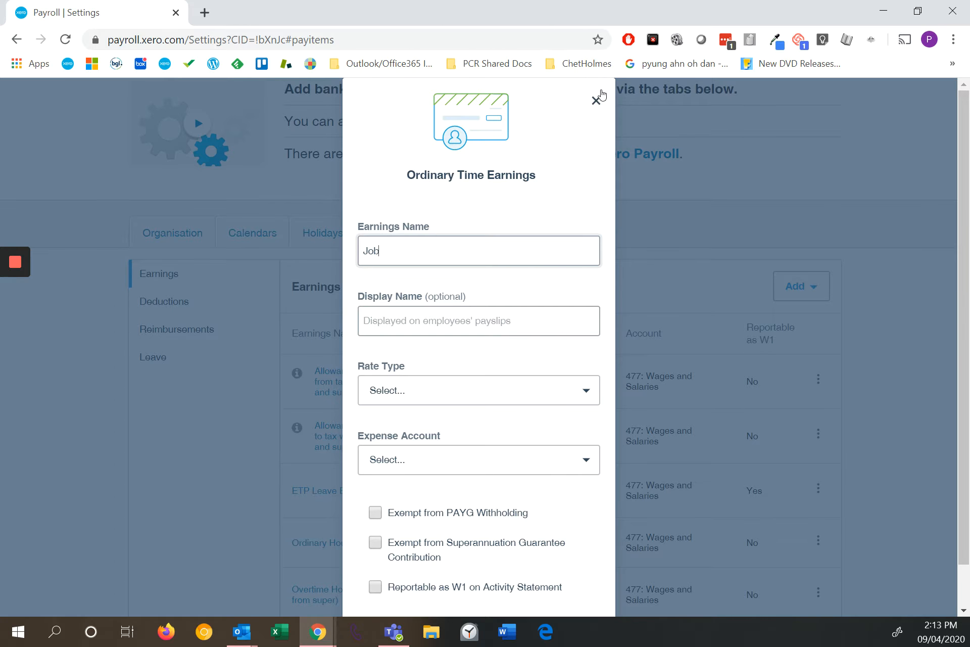
pyautogui.click(596, 100)
# Step: Start a new Overtime Earnings pay item with earnings name and display name JobKeeper
pyautogui.click(796, 297)
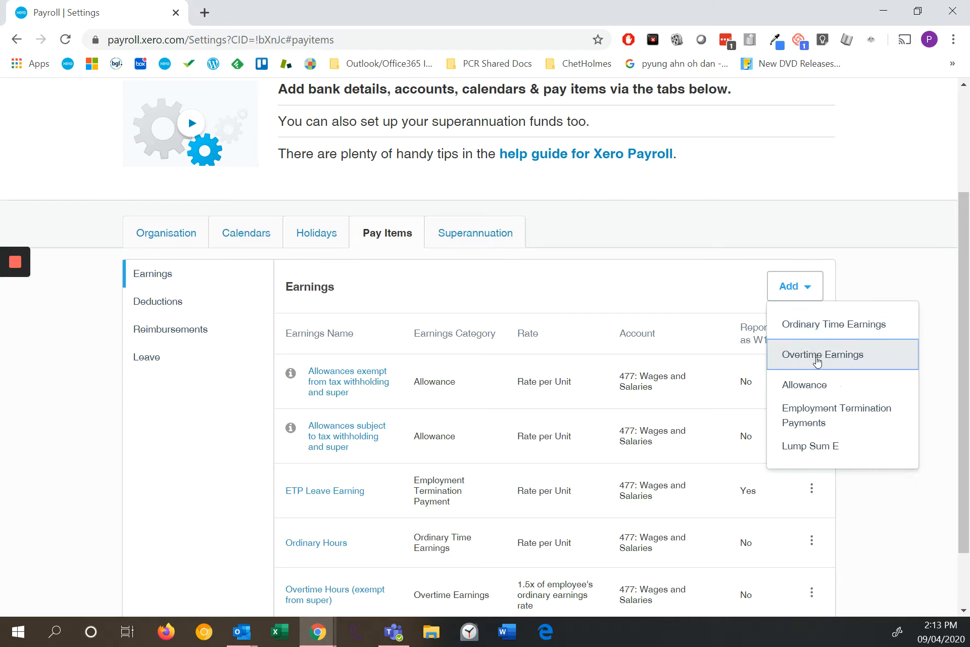
pyautogui.click(817, 357)
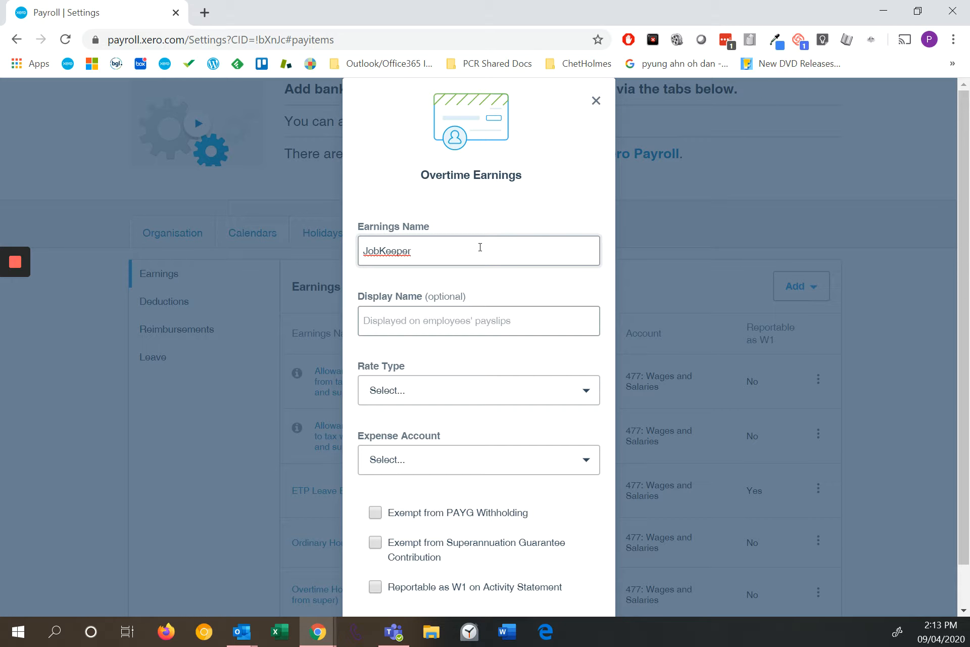
pyautogui.click(424, 324)
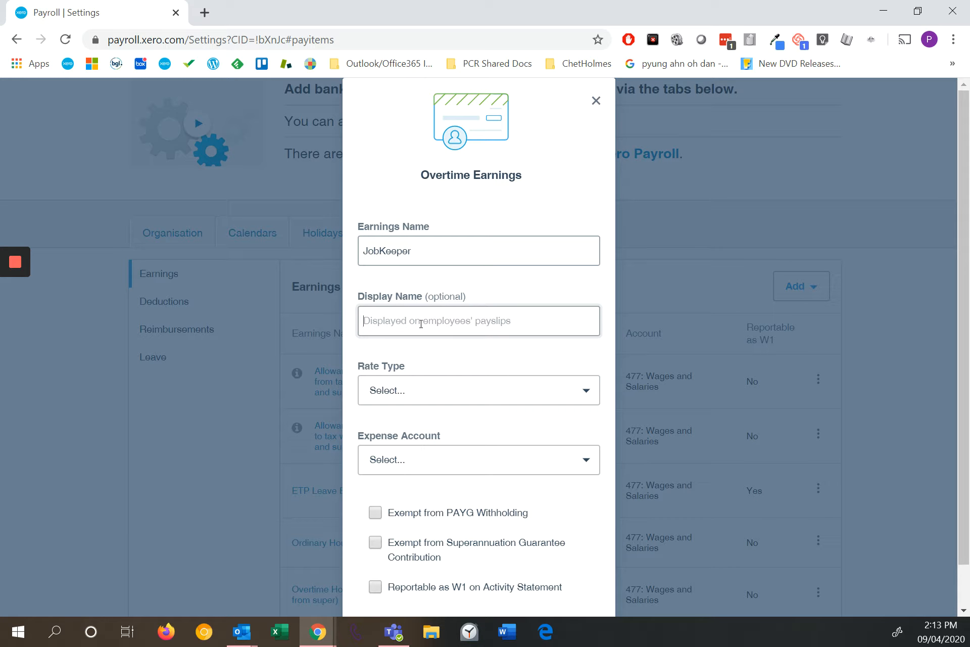
pyautogui.write('JobKe')
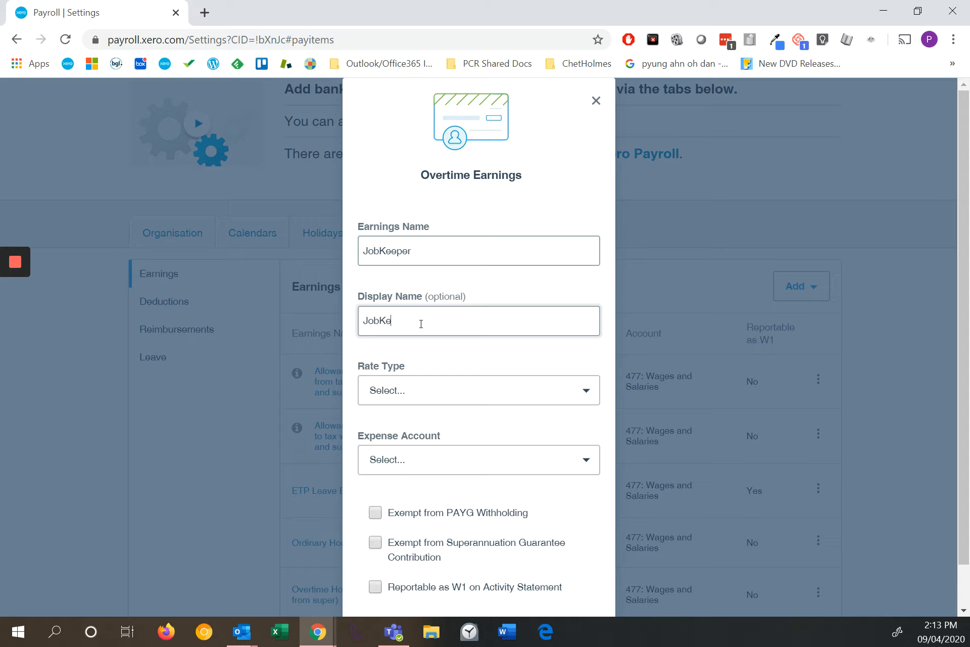
pyautogui.write('eper')
# Step: Set the JobKeeper item's rate type to Fixed Amount and its expense account to 477: Wages and Salaries
pyautogui.click(463, 355)
pyautogui.scroll(-1, 461, 348)
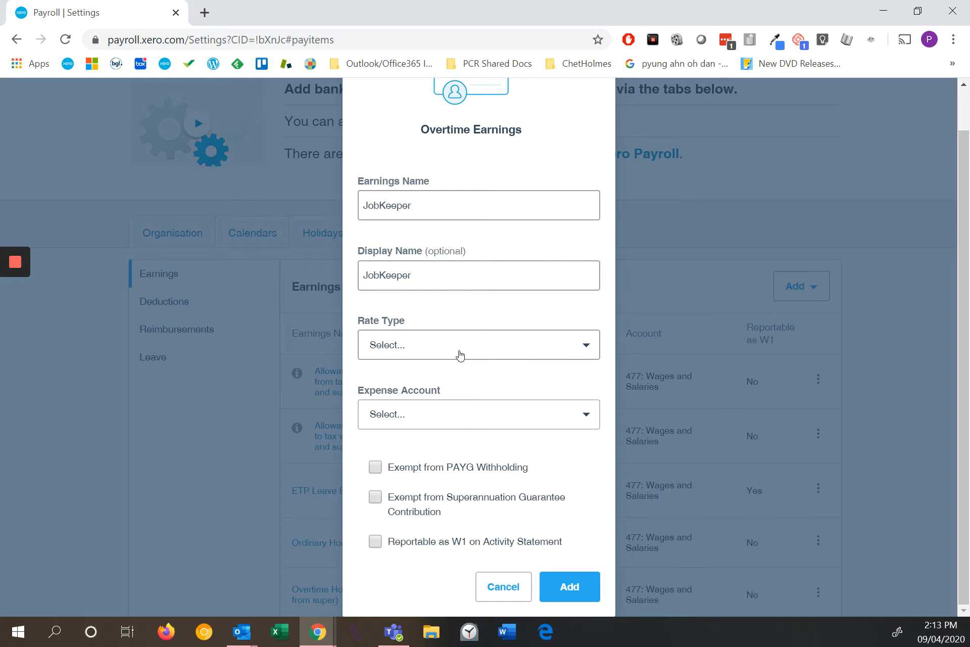
pyautogui.click(446, 352)
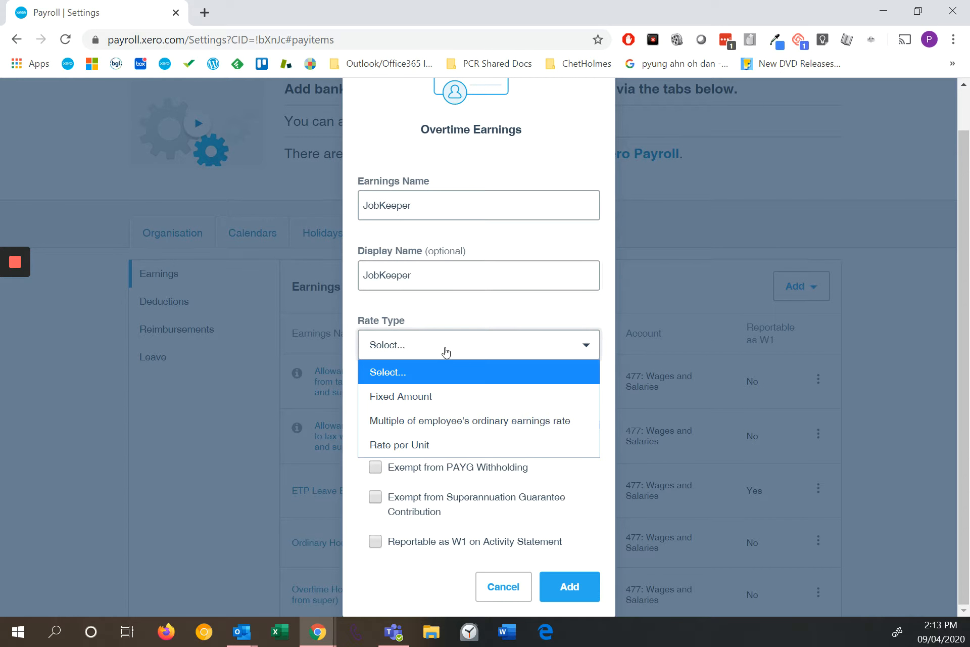
pyautogui.click(428, 394)
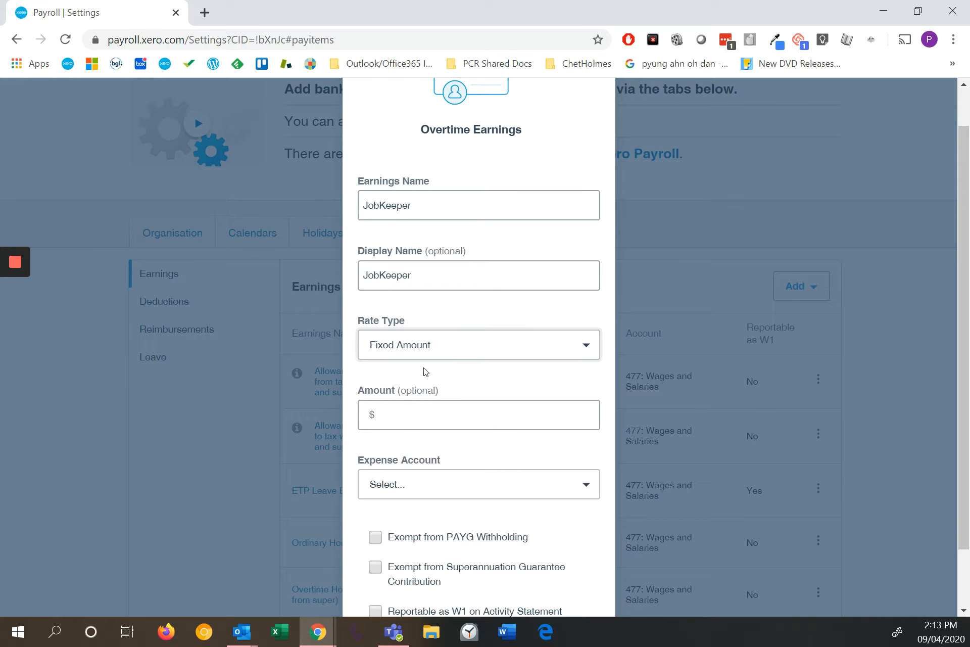
pyautogui.scroll(-1, 473, 376)
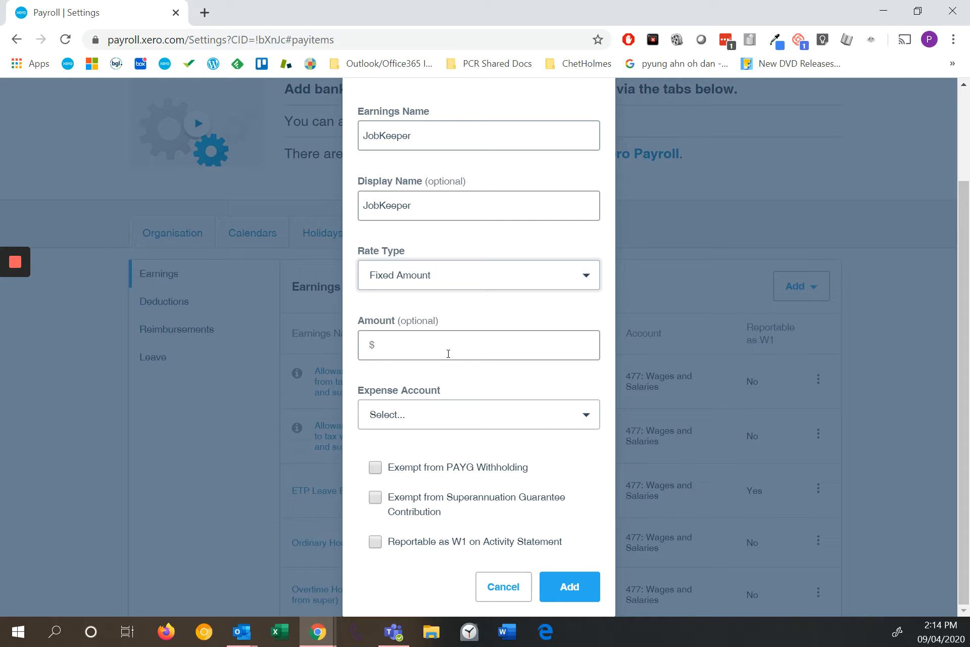
pyautogui.click(448, 415)
pyautogui.scroll(-5, 465, 353)
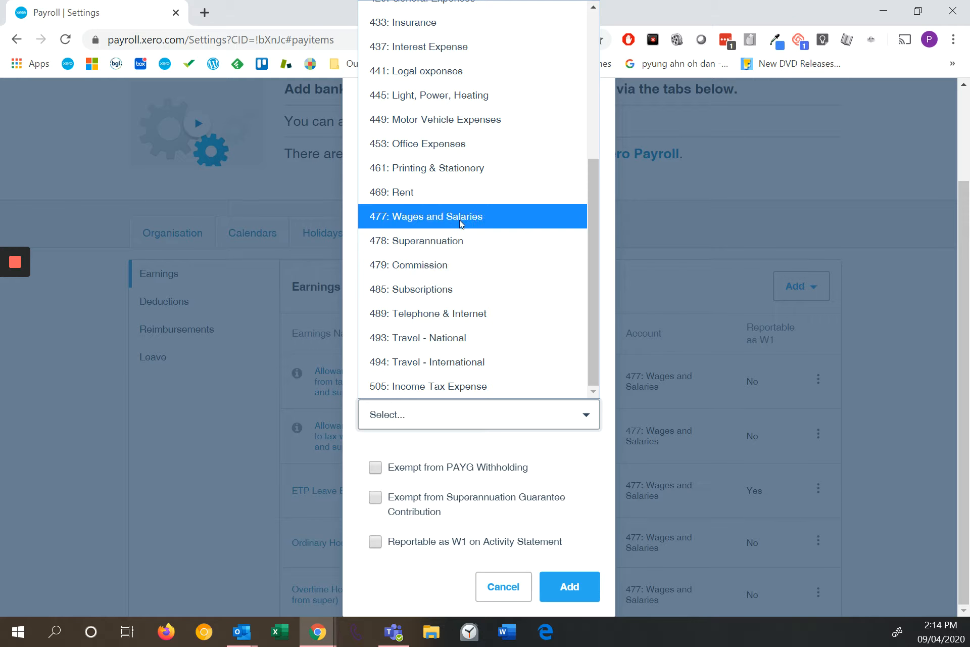
pyautogui.click(461, 218)
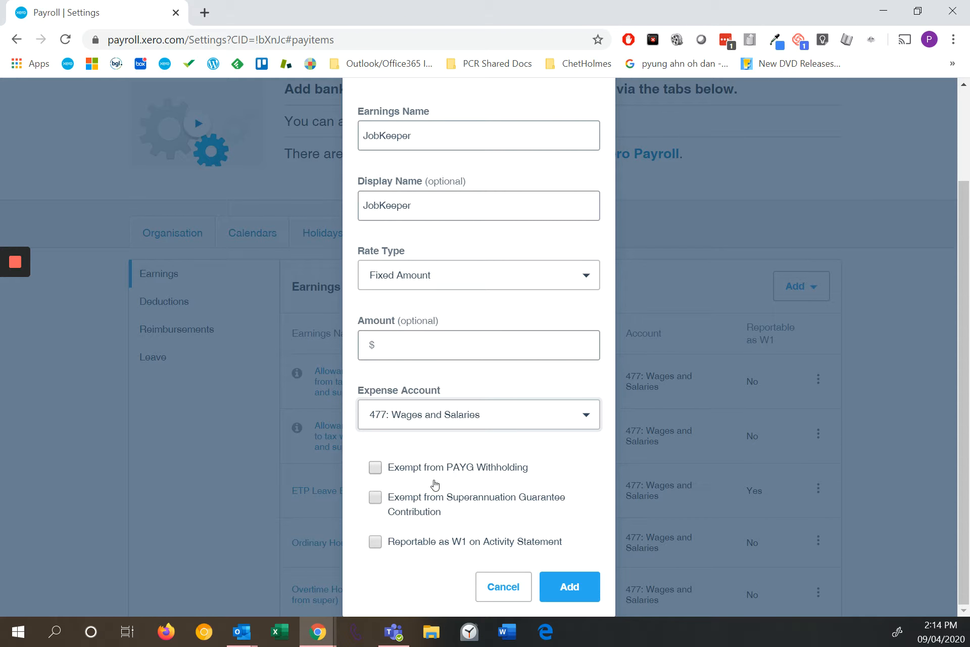
# Step: Mark the item exempt from Superannuation Guarantee Contribution and reportable as W1, then add it
pyautogui.click(396, 503)
pyautogui.click(375, 541)
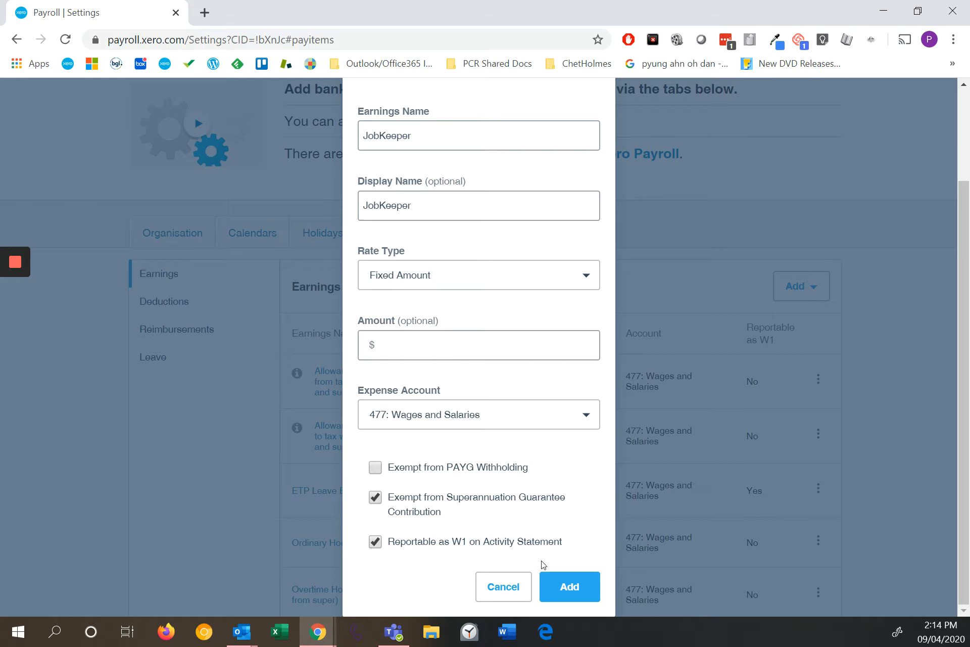
pyautogui.click(559, 583)
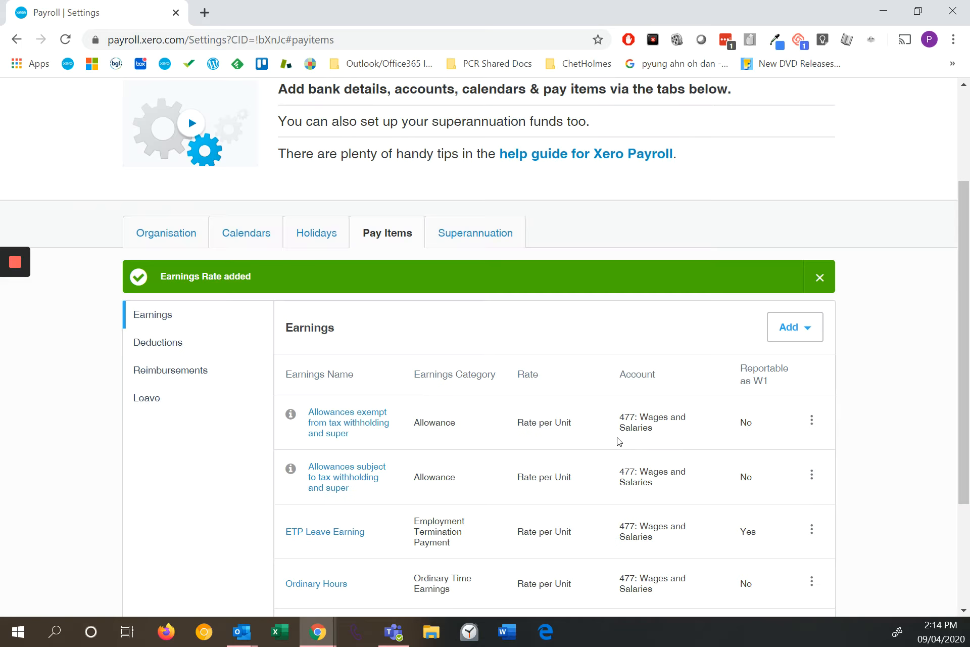
# Step: Open the first employee's record from the payroll employees list
pyautogui.scroll(-1, 620, 429)
pyautogui.scroll(-2, 607, 410)
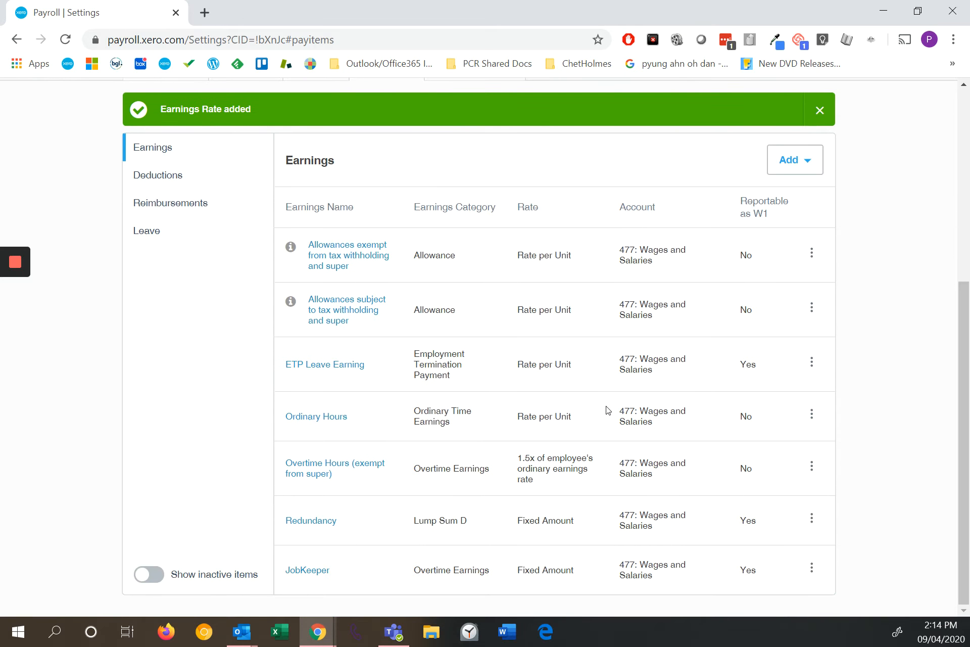
pyautogui.scroll(5, 605, 417)
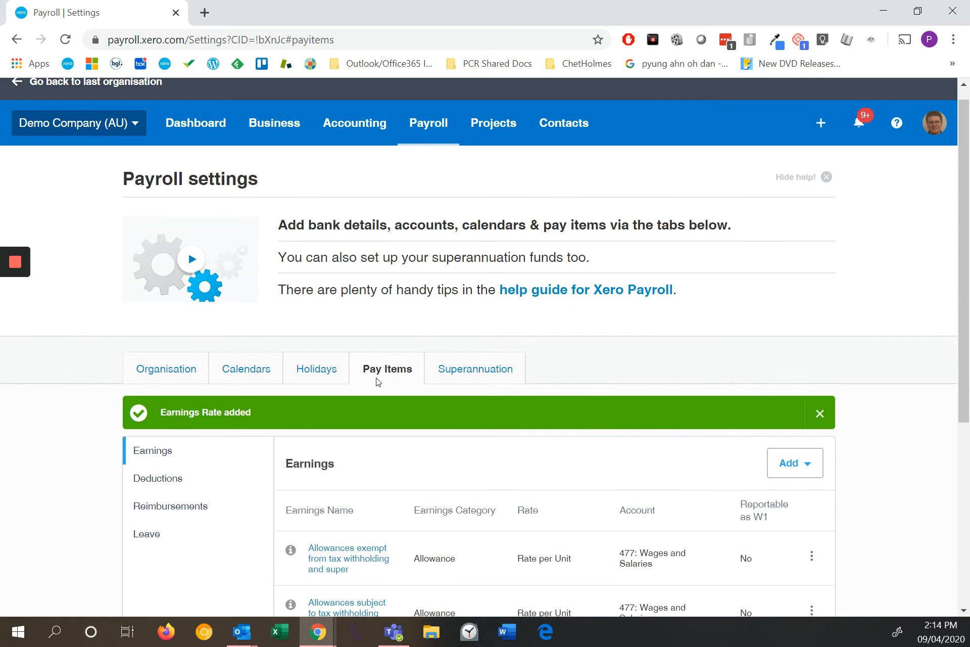
pyautogui.moveTo(17, 303)
pyautogui.click(428, 123)
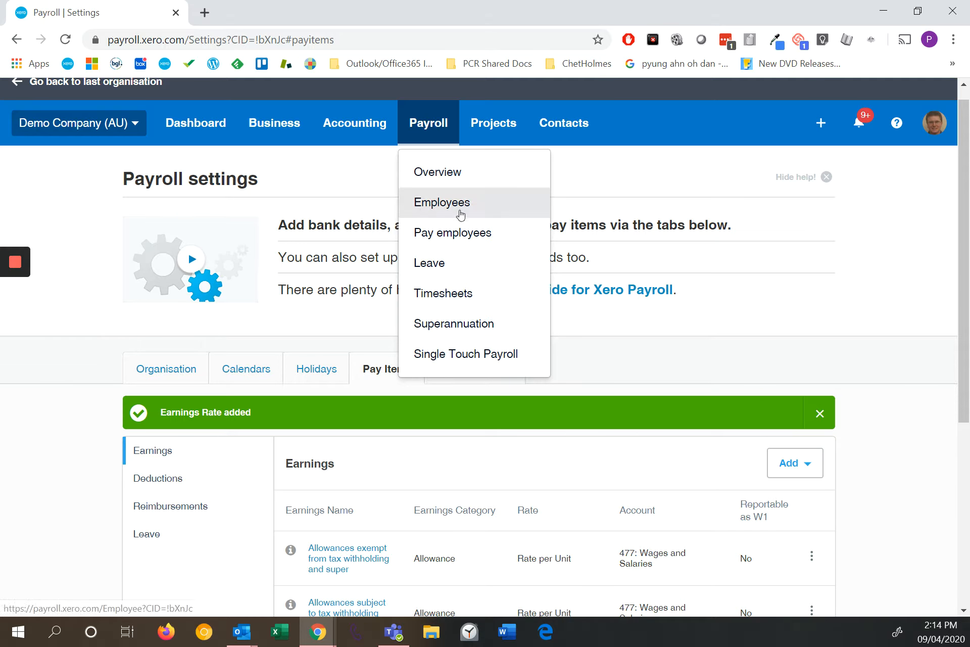
pyautogui.click(462, 203)
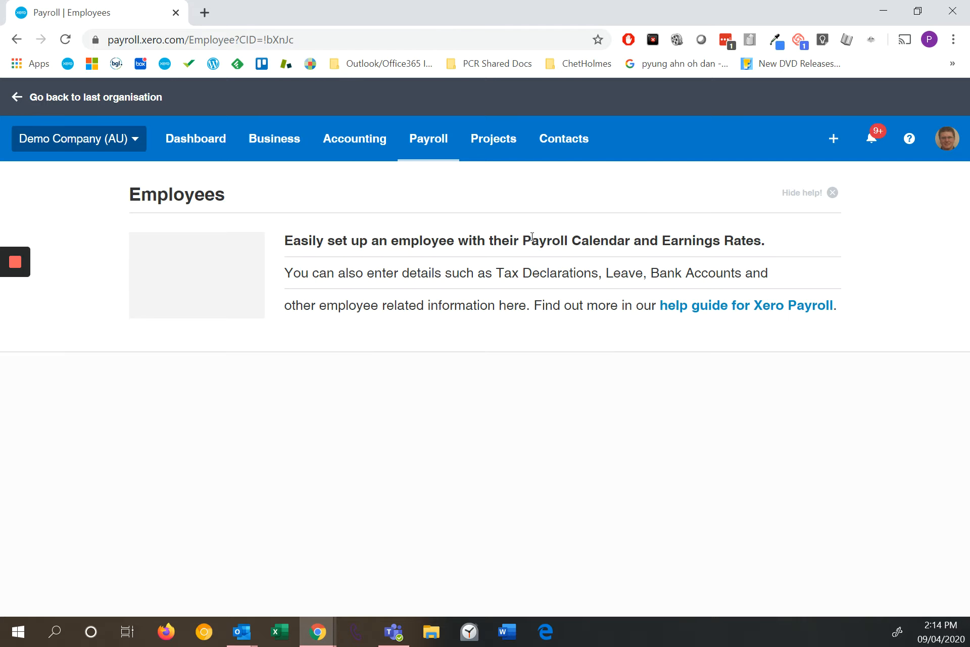
pyautogui.scroll(-3, 532, 267)
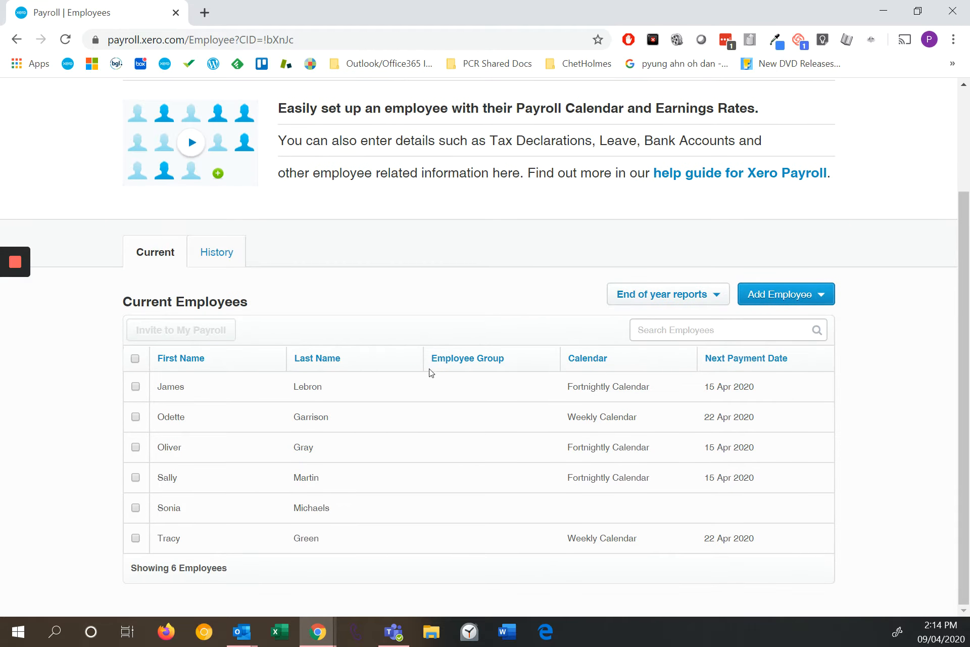
pyautogui.click(429, 398)
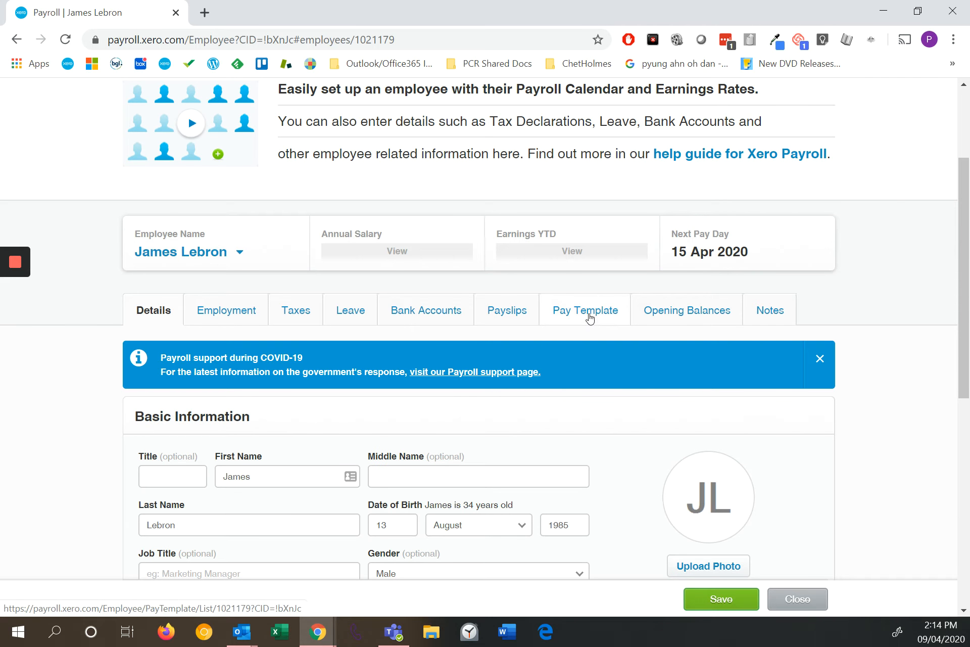
# Step: Open the employee's pay template and set Ordinary Hours to 0 hours per week
pyautogui.click(585, 316)
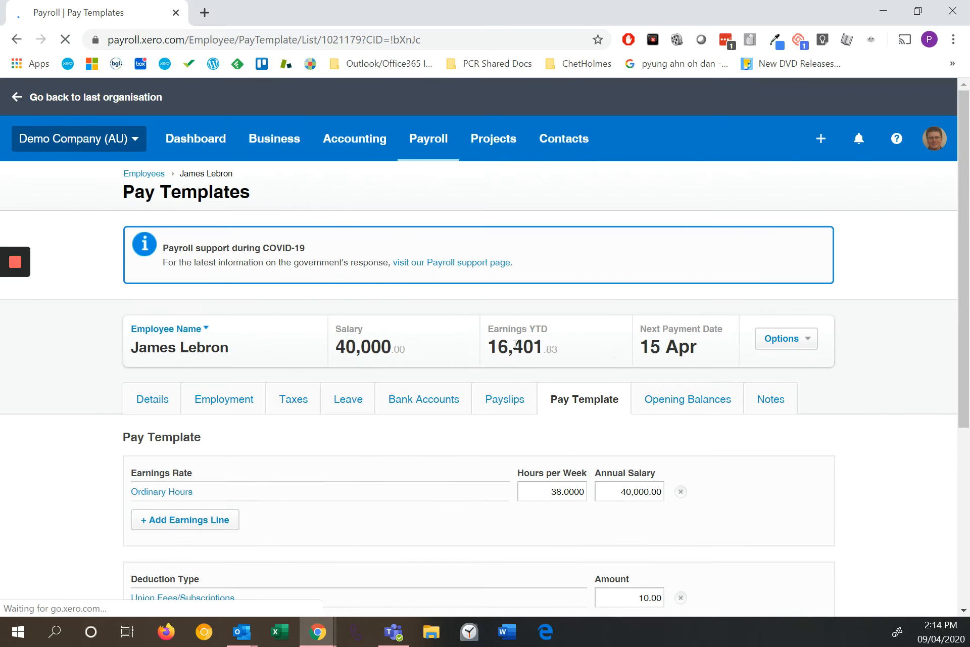
pyautogui.scroll(-3, 559, 366)
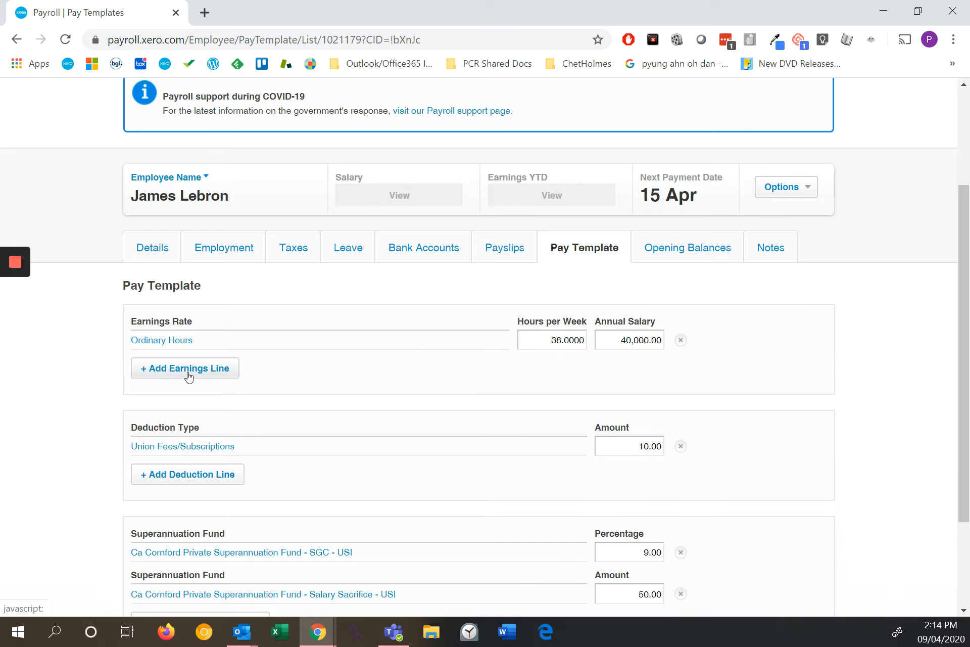
pyautogui.click(189, 375)
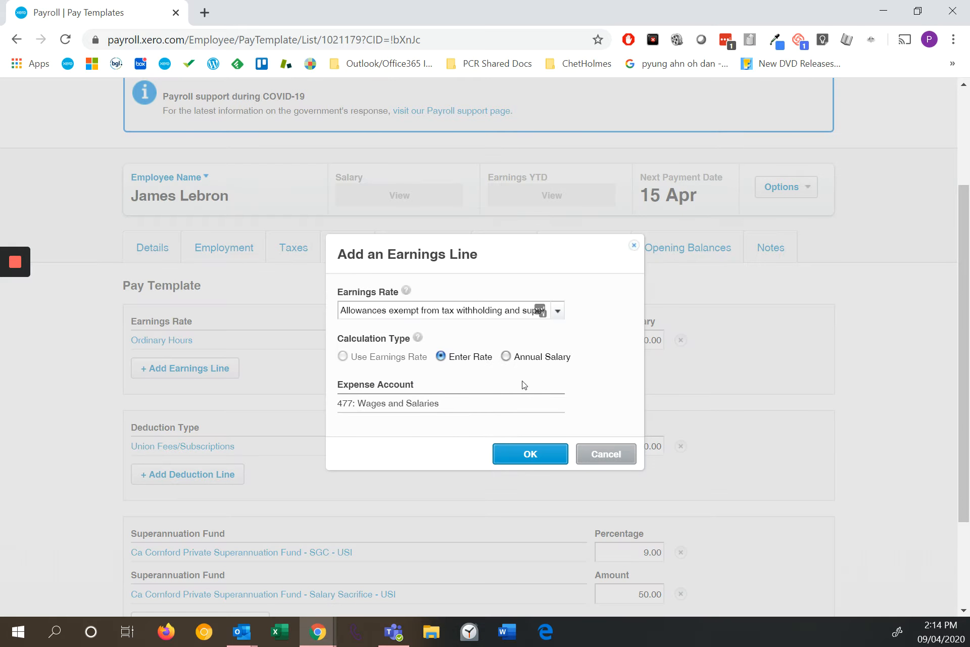
pyautogui.click(602, 455)
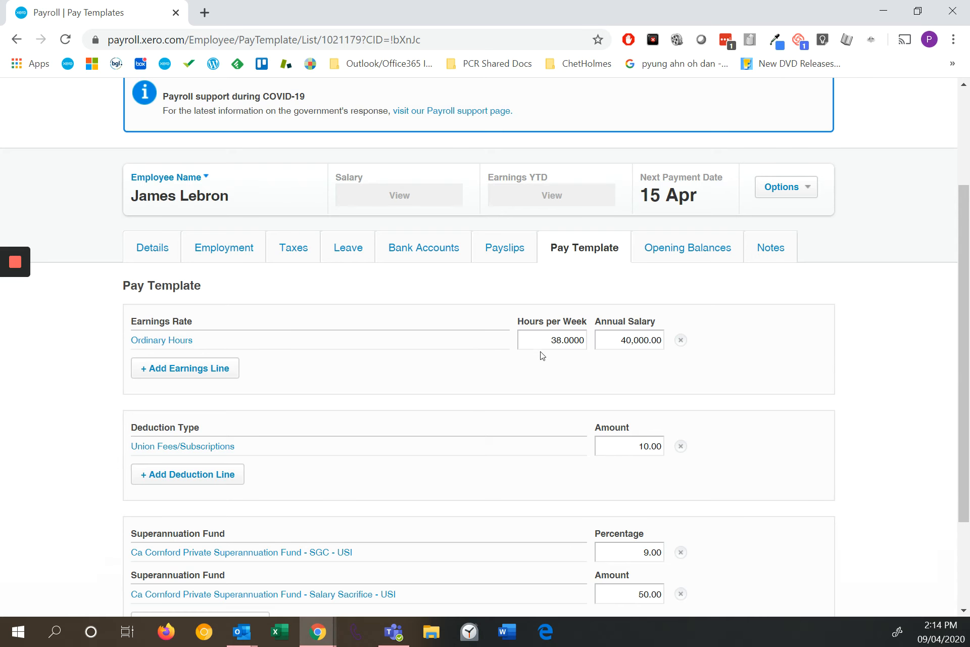
pyautogui.doubleClick(549, 340)
pyautogui.write('0')
pyautogui.press('Tab')
# Step: Add a JobKeeper earnings line to the employee's pay template
pyautogui.click(224, 372)
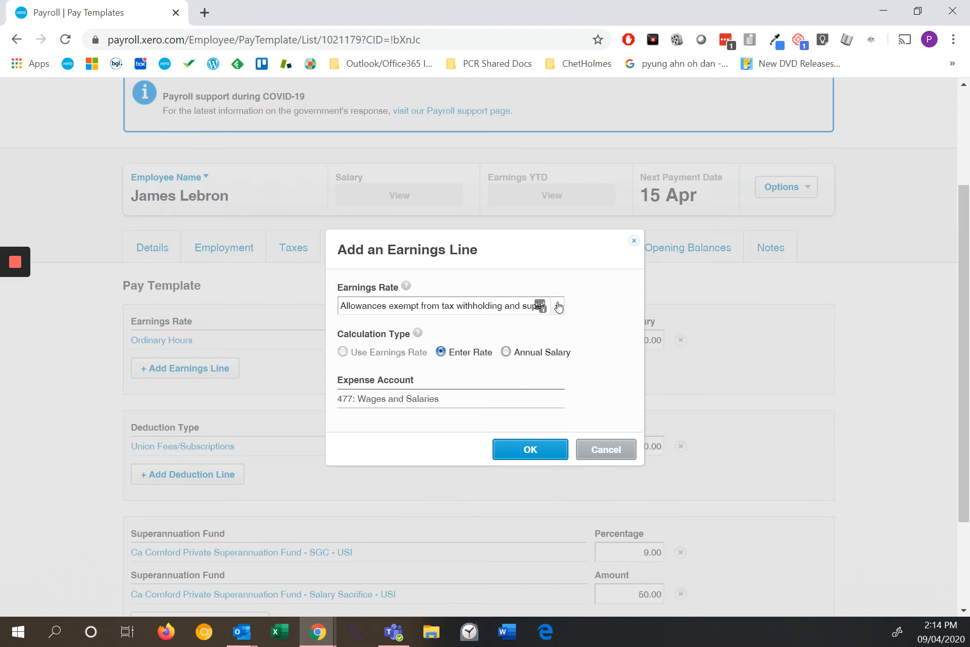
pyautogui.click(558, 306)
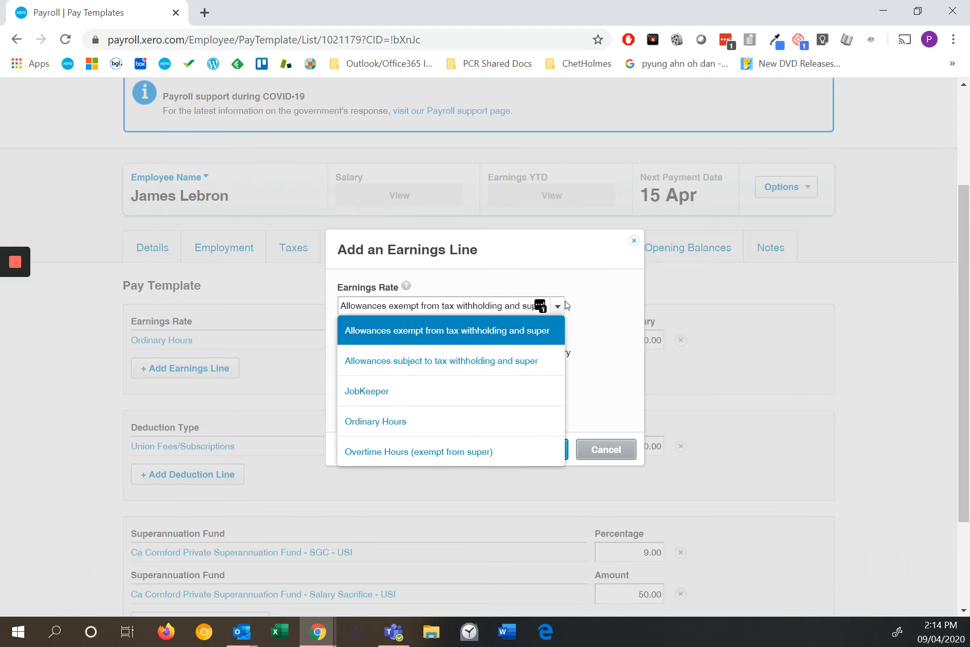
pyautogui.click(507, 391)
pyautogui.click(545, 451)
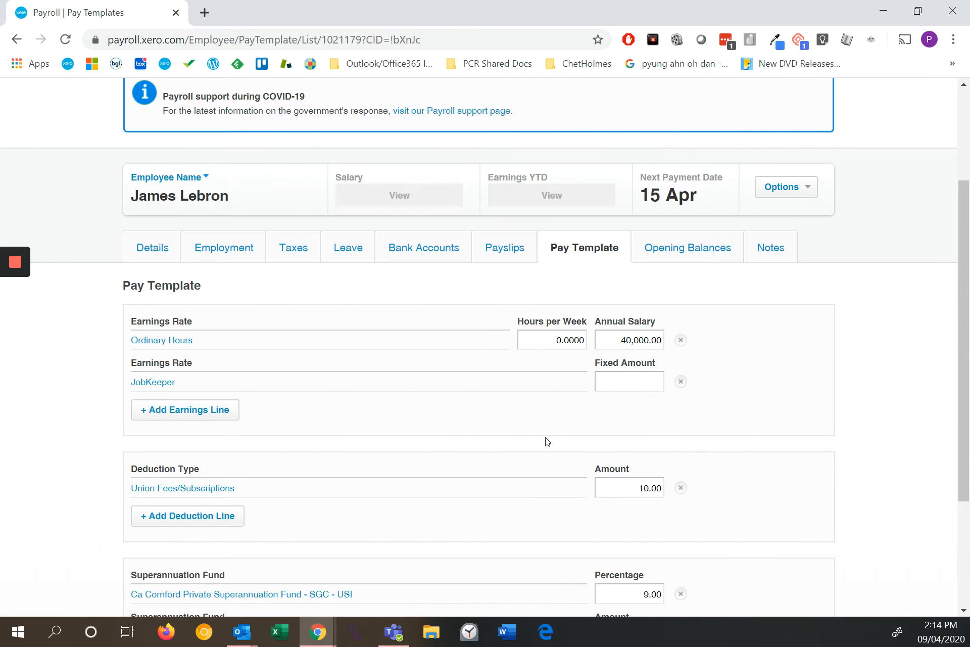
pyautogui.click(631, 382)
pyautogui.scroll(3, 641, 379)
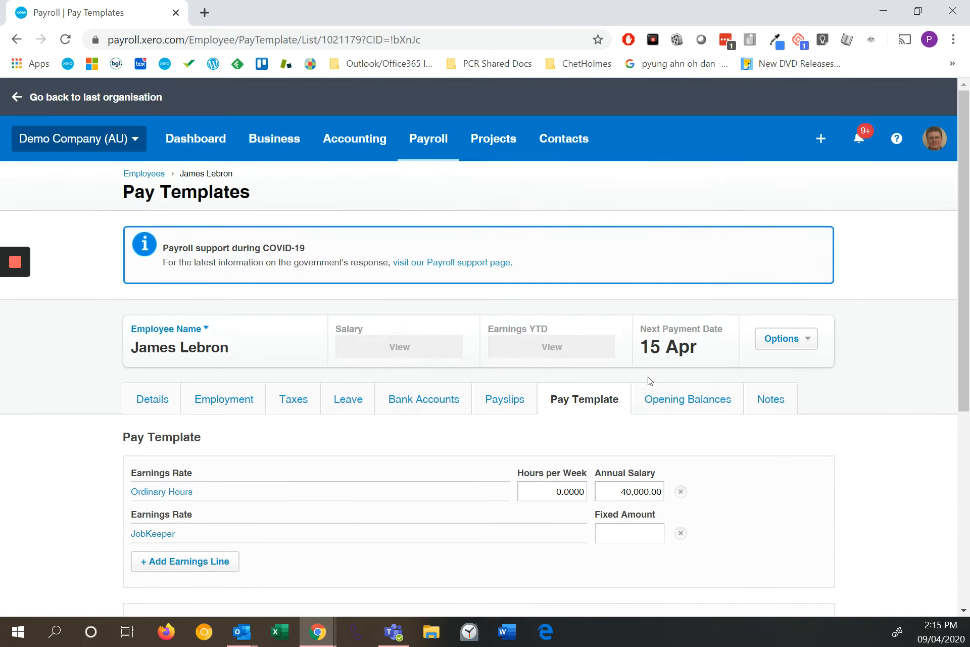
pyautogui.scroll(-1, 649, 386)
pyautogui.scroll(-3, 769, 414)
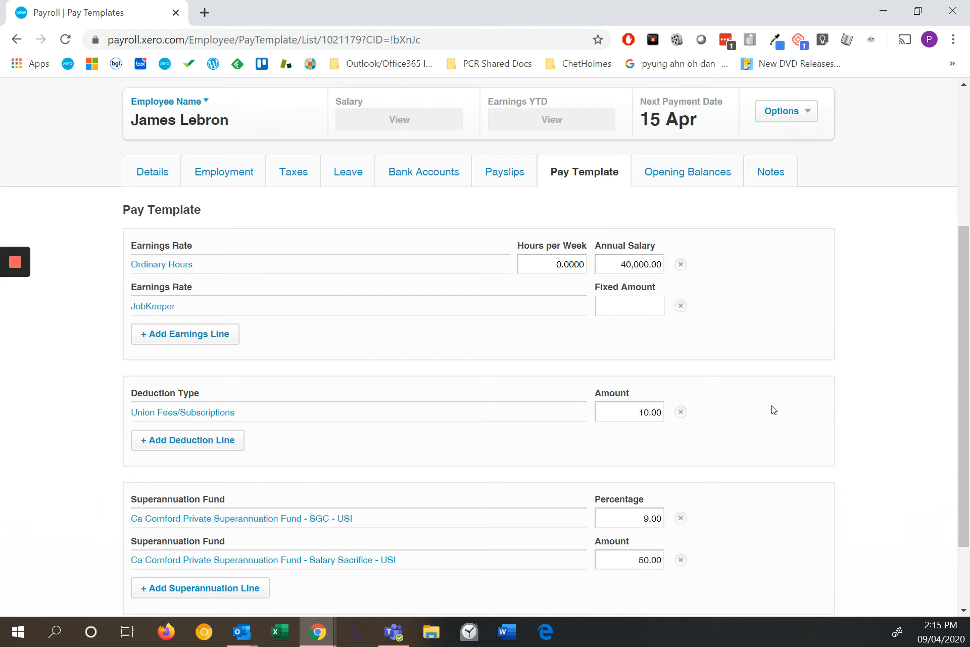
# Step: Set the JobKeeper line's fixed amount to 1,500 and try to save the pay template
pyautogui.write('1500')
pyautogui.click(802, 388)
pyautogui.scroll(-2, 586, 352)
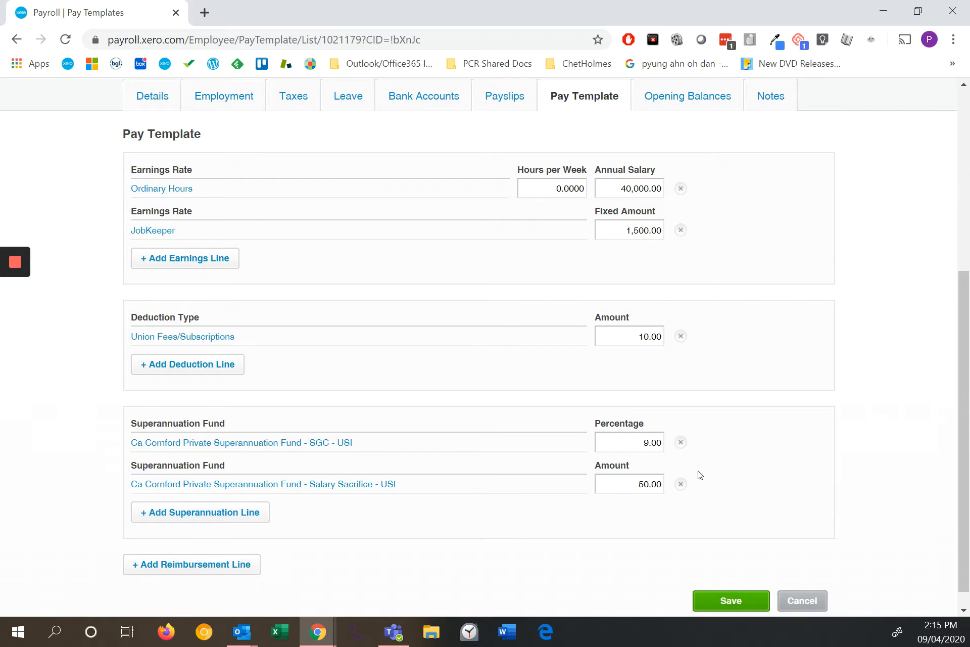
pyautogui.scroll(1, 699, 475)
pyautogui.scroll(-1, 697, 475)
pyautogui.click(722, 600)
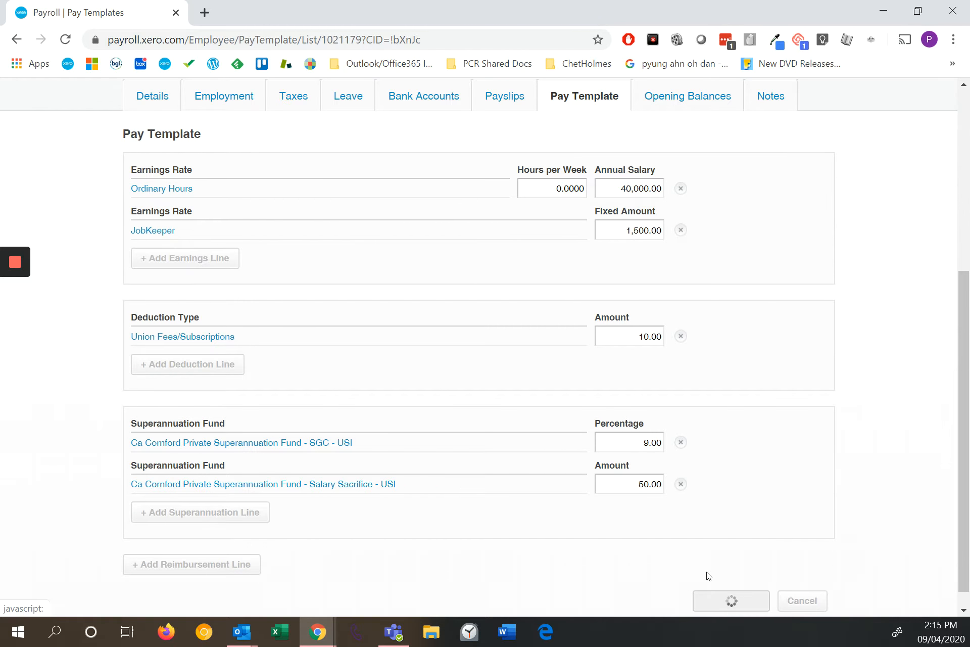
# Step: Remove the Salary Sacrifice superannuation line from the pay template
pyautogui.scroll(-5, 683, 433)
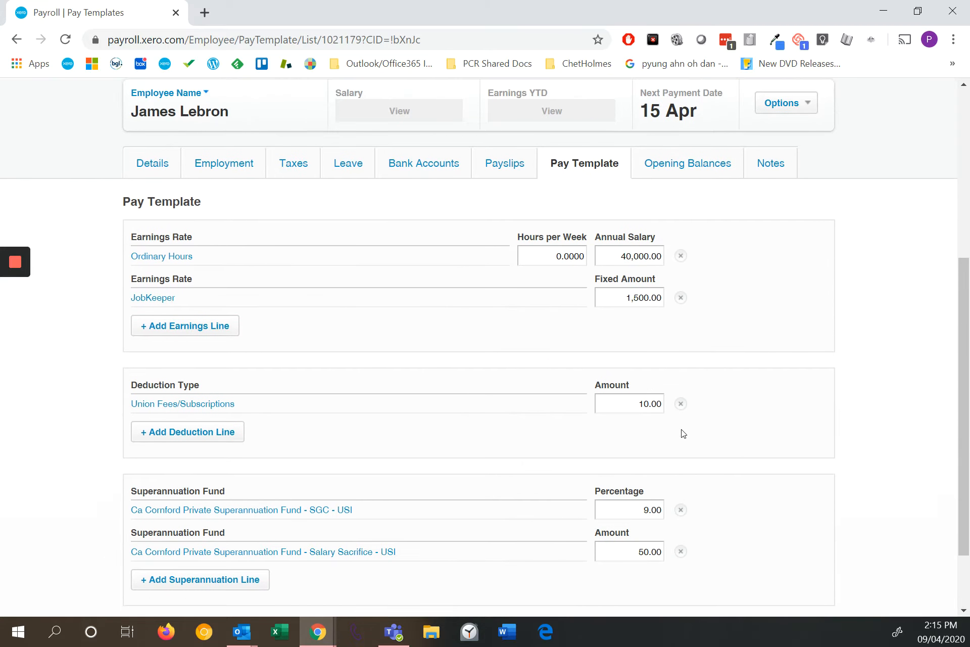
pyautogui.scroll(-2, 683, 433)
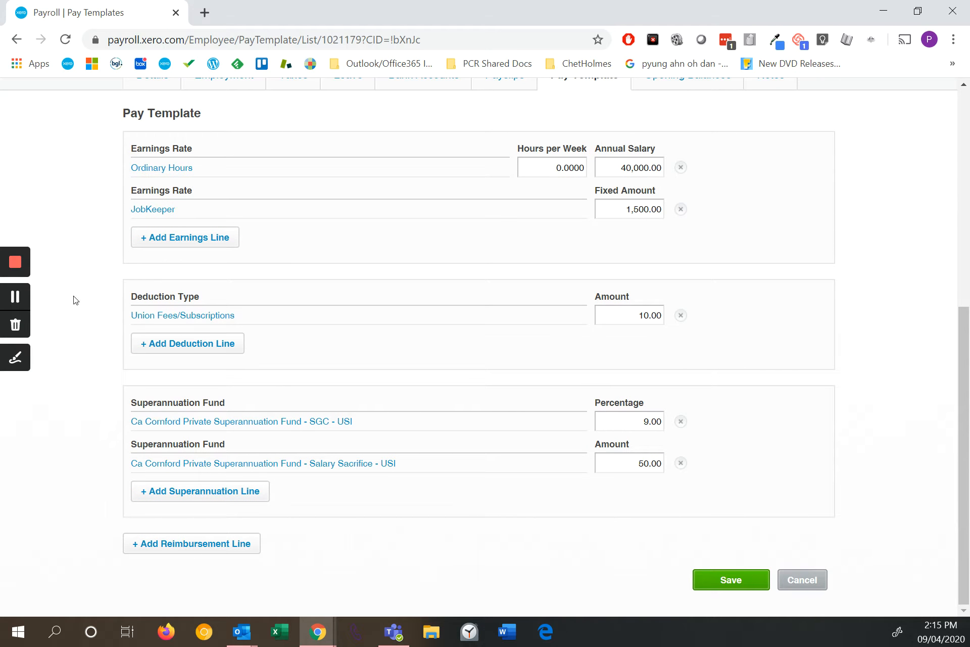
pyautogui.click(680, 463)
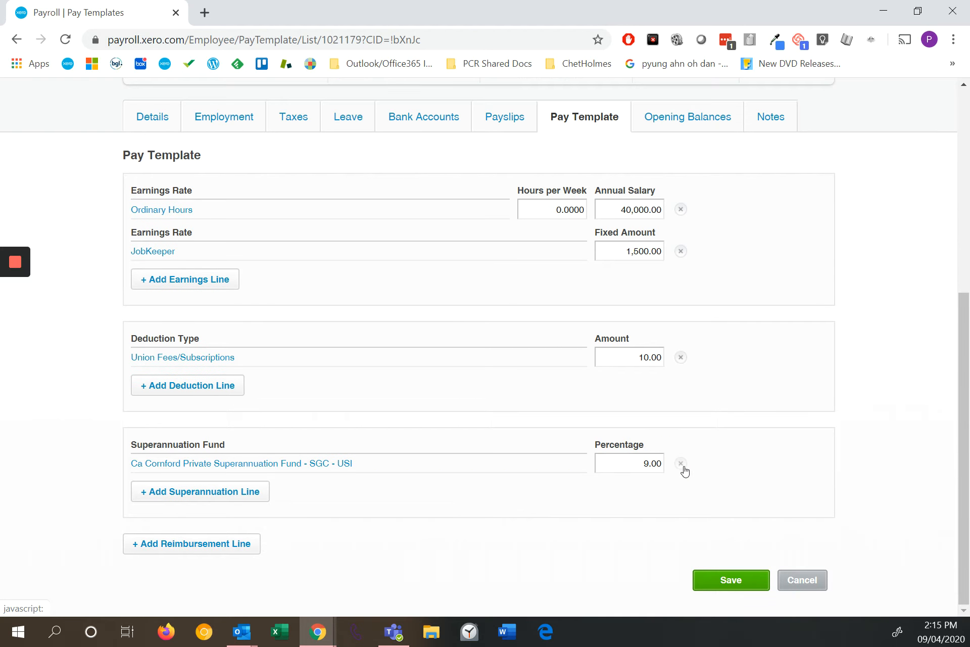
# Step: Set the SGC superannuation line to use the Statutory Rate calculation
pyautogui.click(677, 465)
pyautogui.click(195, 510)
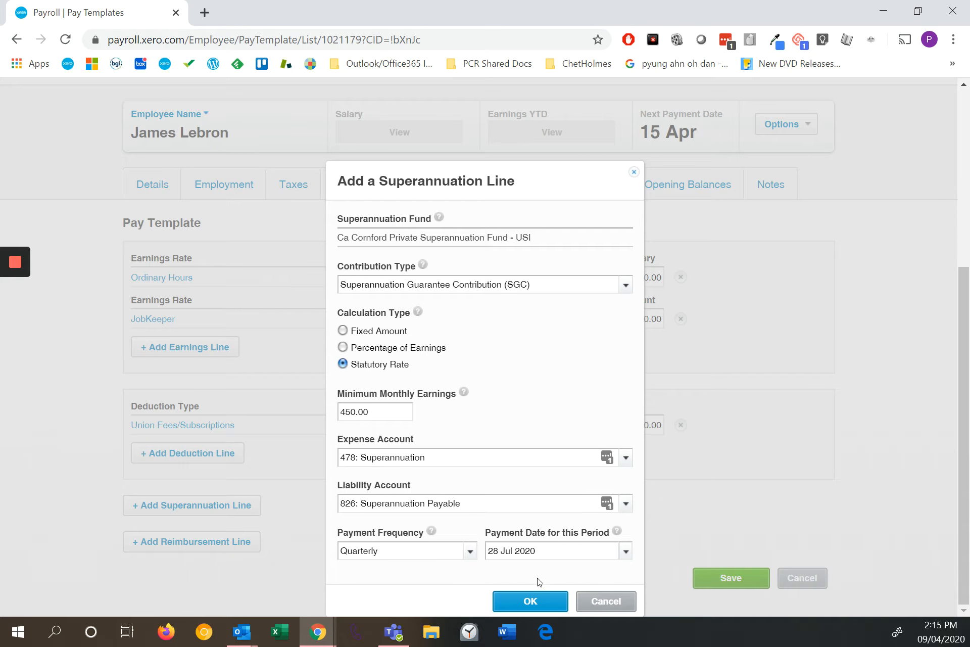
pyautogui.click(539, 602)
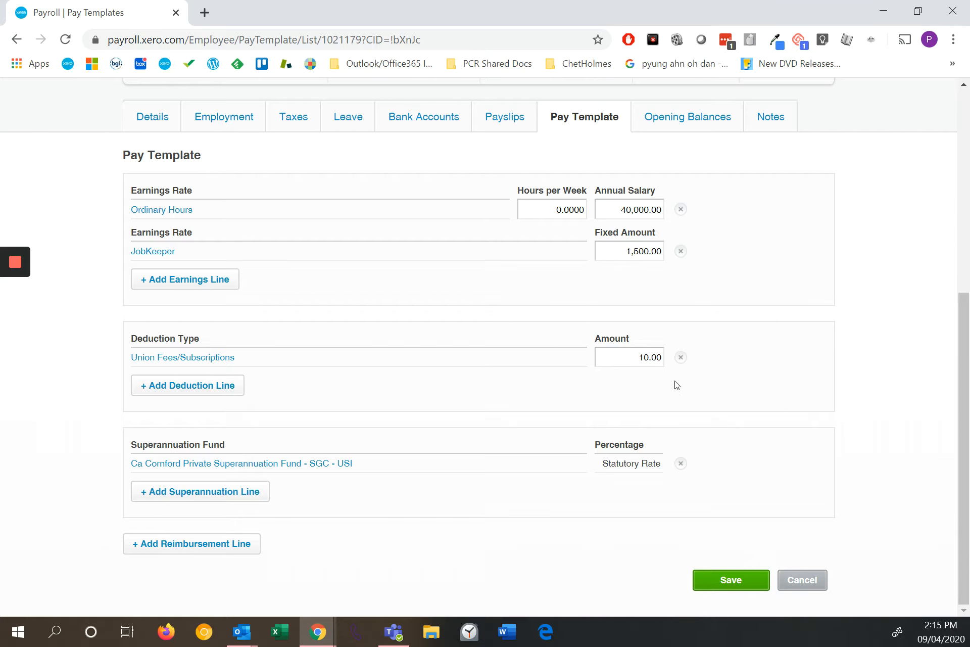
# Step: Remove the Union Fees/Subscriptions deduction line and save the pay template
pyautogui.click(680, 357)
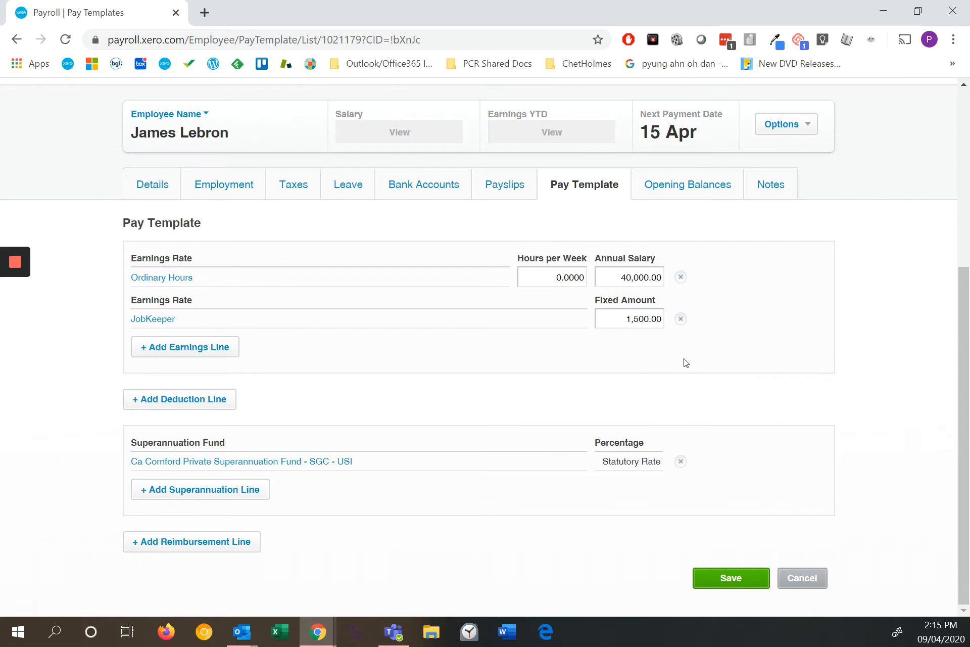
pyautogui.click(732, 578)
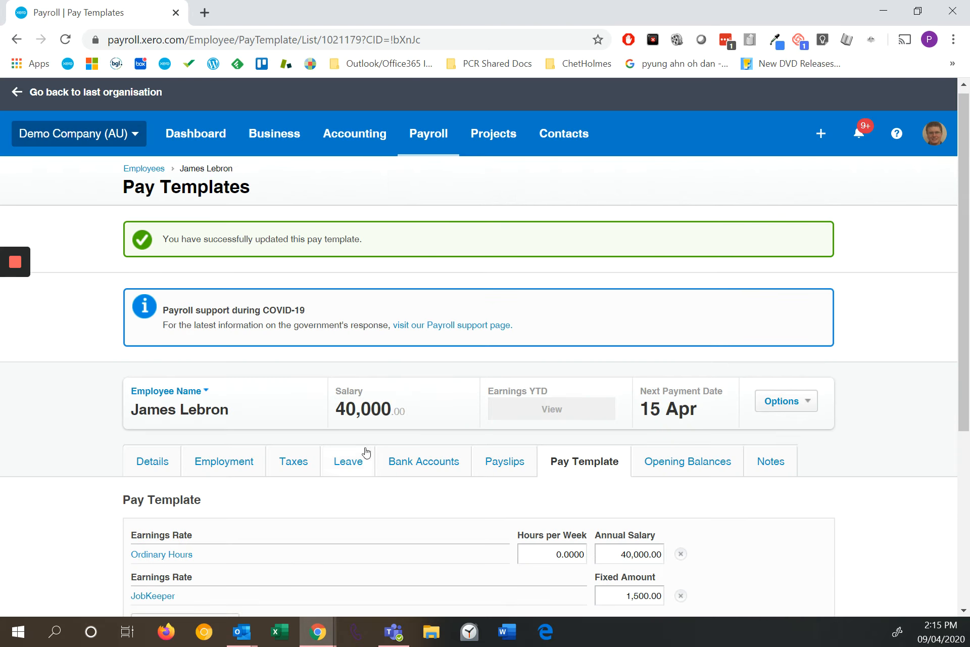
# Step: Review the employee's Annual Leave and Personal/Carer's Leave settings on the Leave tab
pyautogui.scroll(-5, 376, 410)
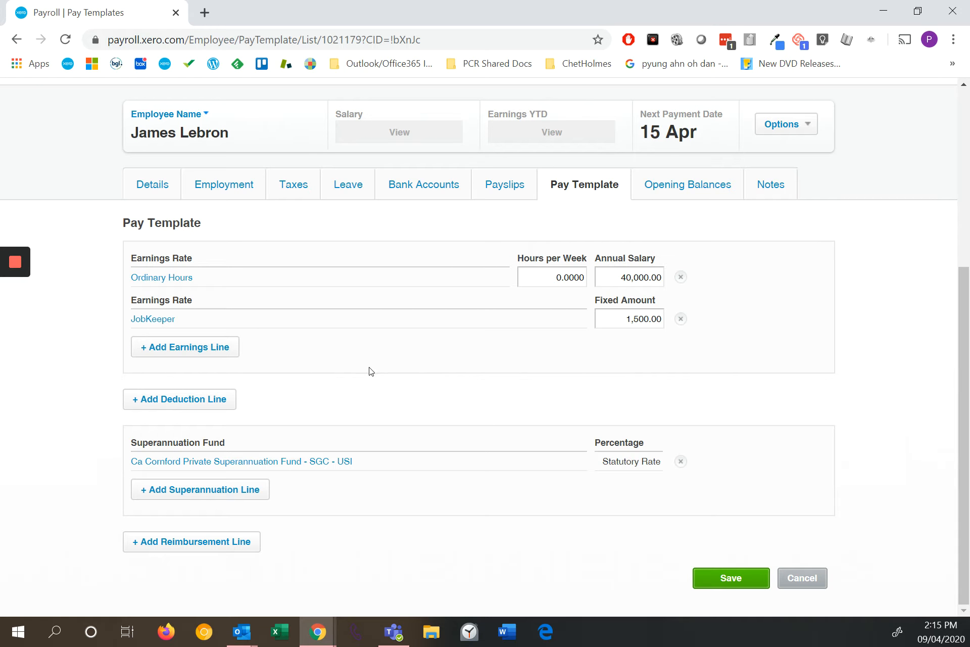
pyautogui.click(332, 193)
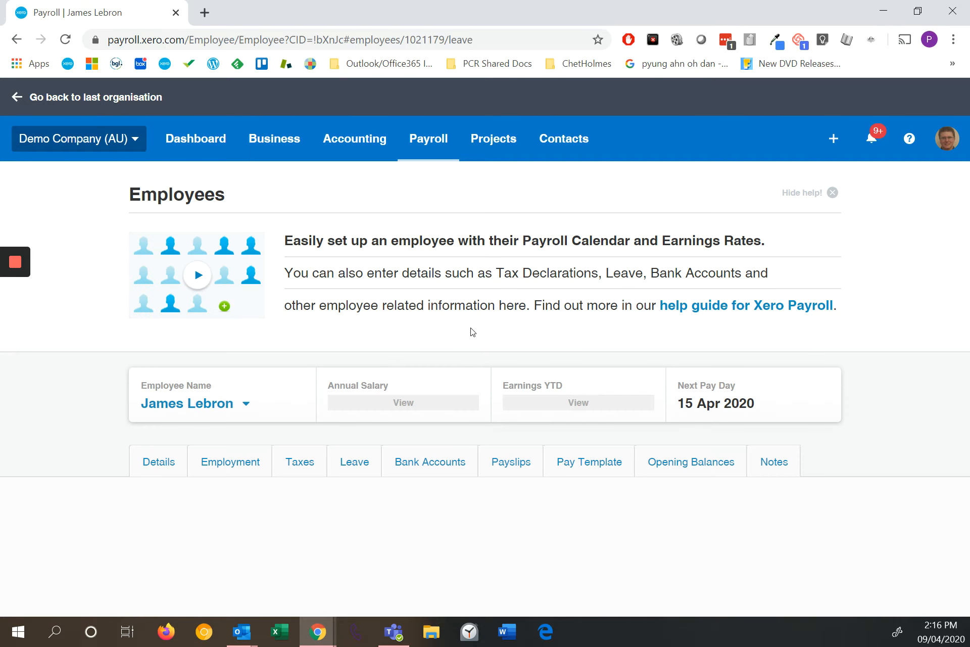
pyautogui.scroll(-6, 666, 276)
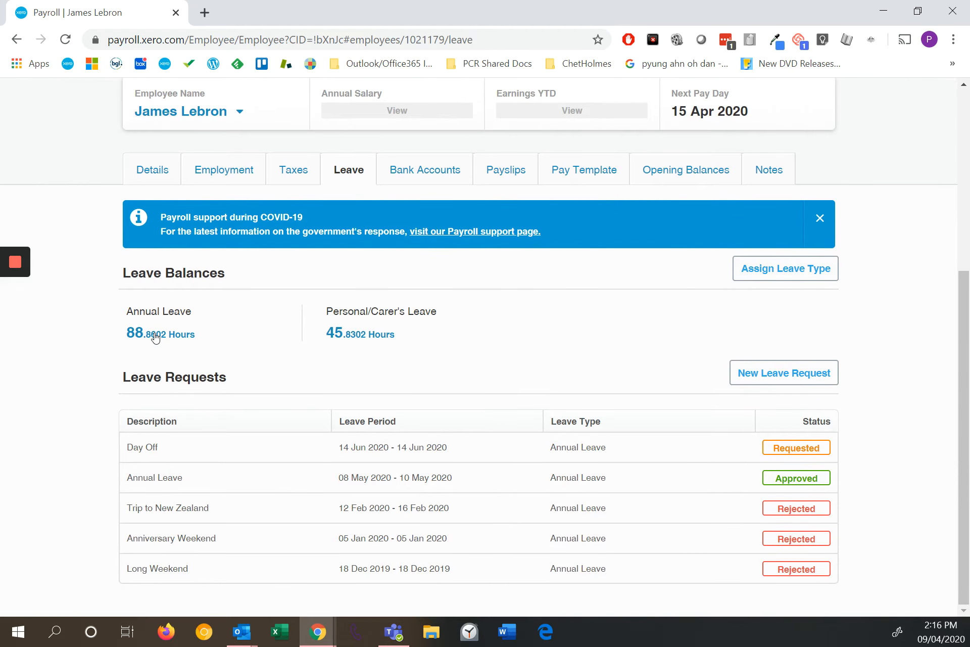
pyautogui.click(146, 335)
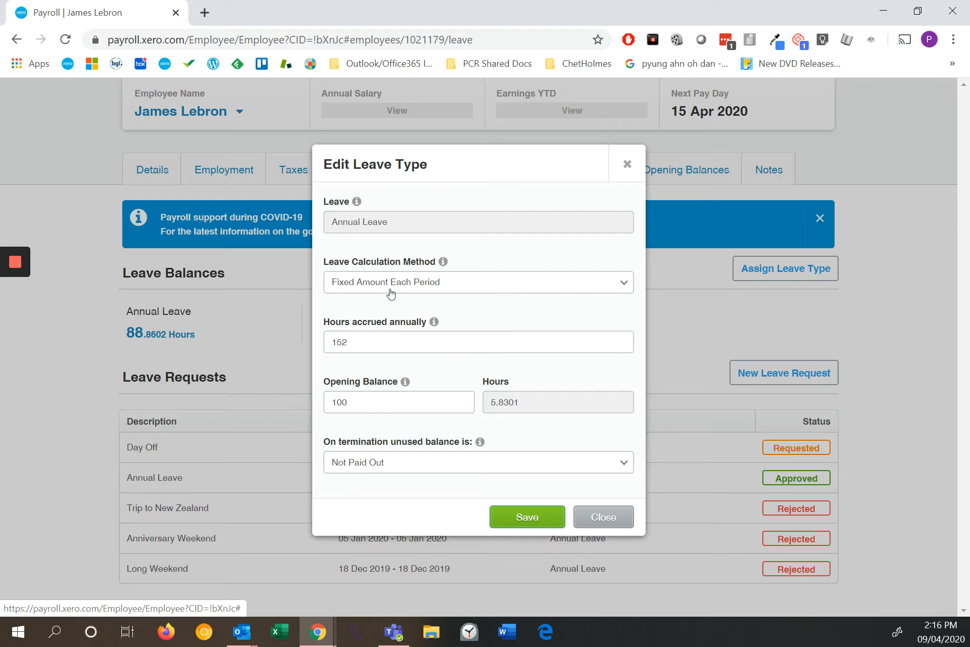
pyautogui.click(453, 281)
pyautogui.click(504, 262)
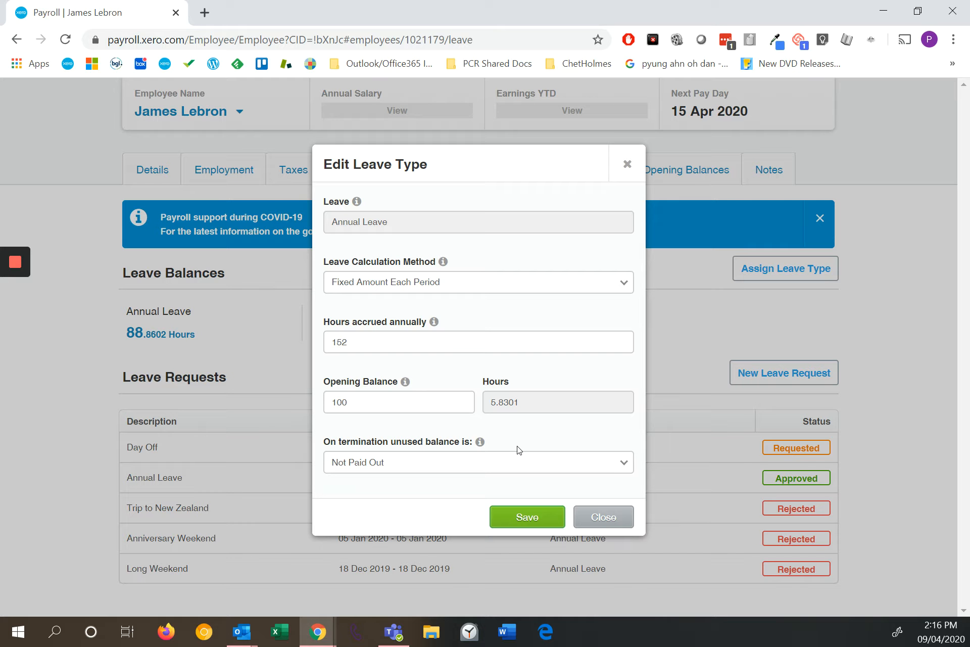
pyautogui.click(596, 523)
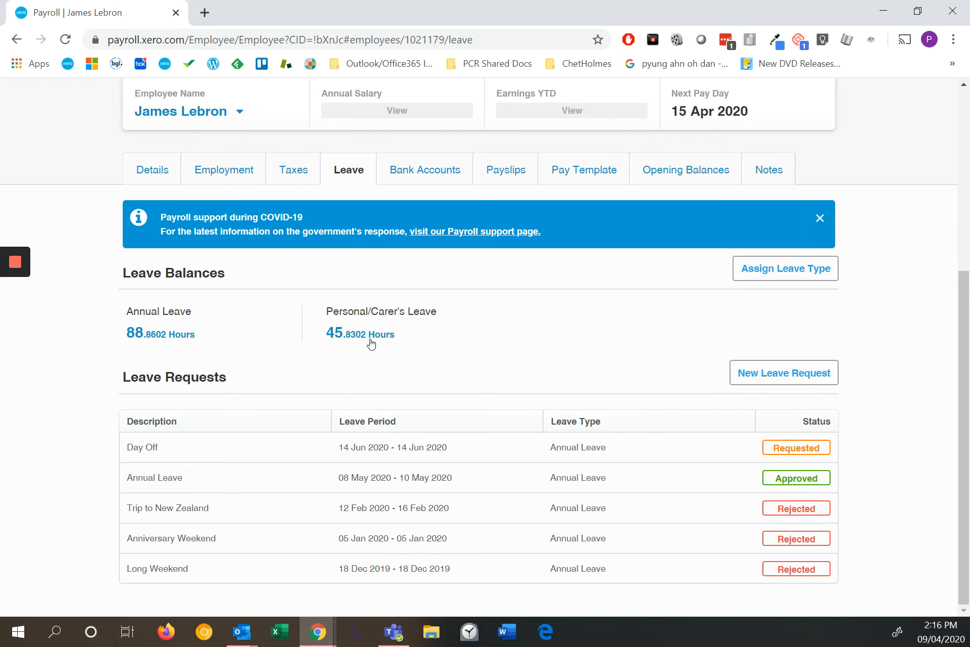
pyautogui.click(371, 337)
pyautogui.click(586, 516)
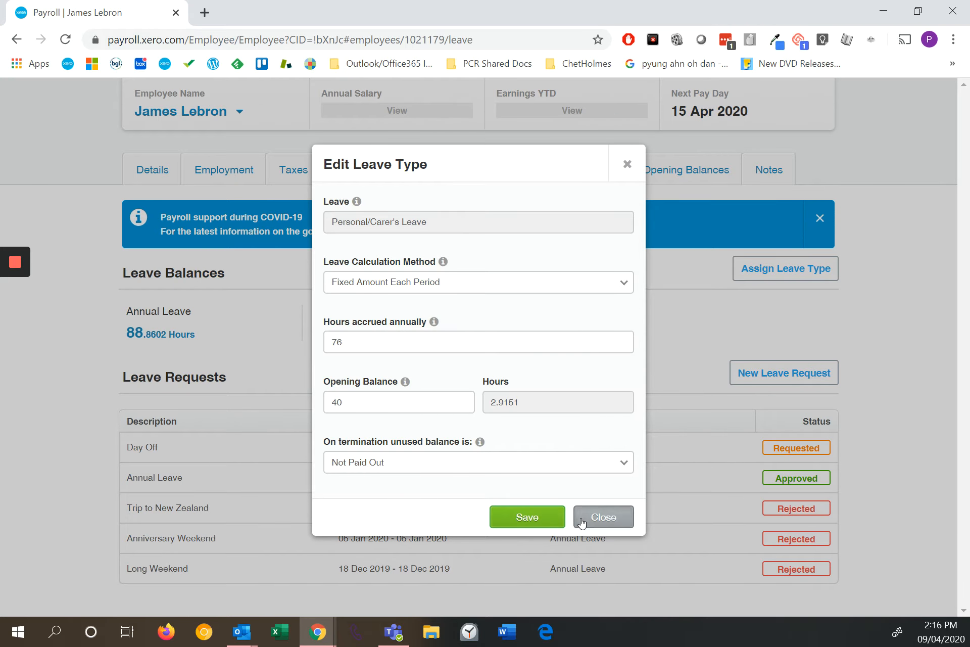
# Step: Open the draft Fortnightly Calendar pay run for the fortnight ending 14 Apr 2020
pyautogui.scroll(3, 541, 469)
pyautogui.scroll(5, 317, 212)
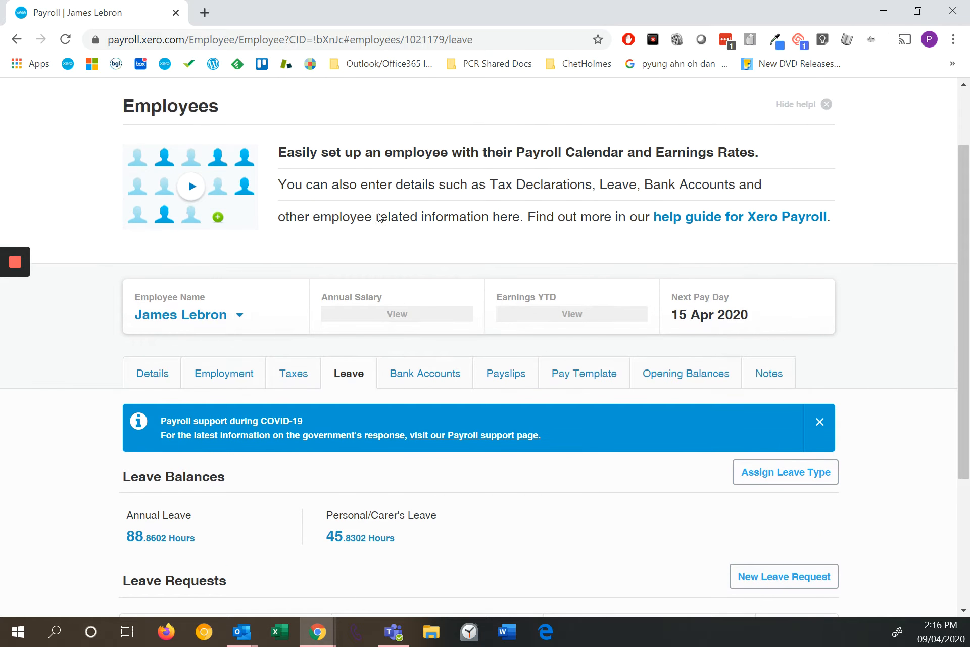
pyautogui.click(429, 141)
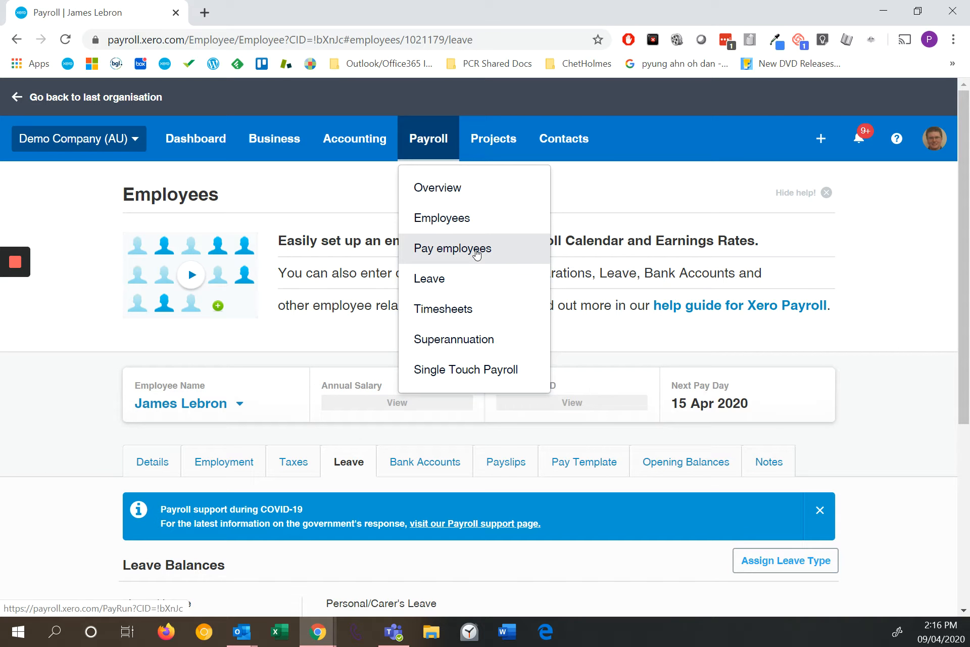
pyautogui.click(477, 254)
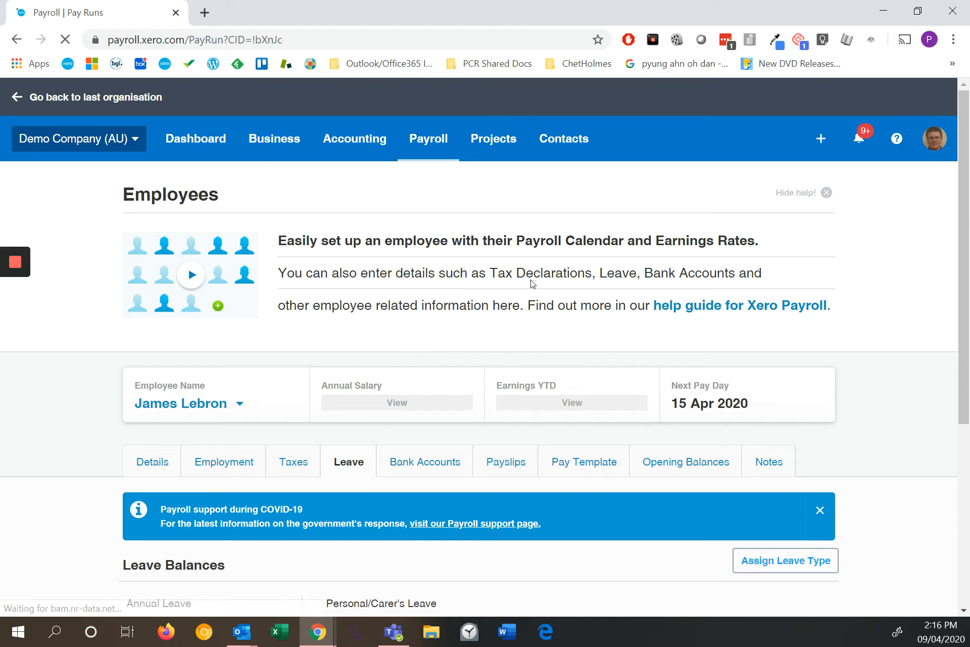
pyautogui.scroll(-3, 556, 325)
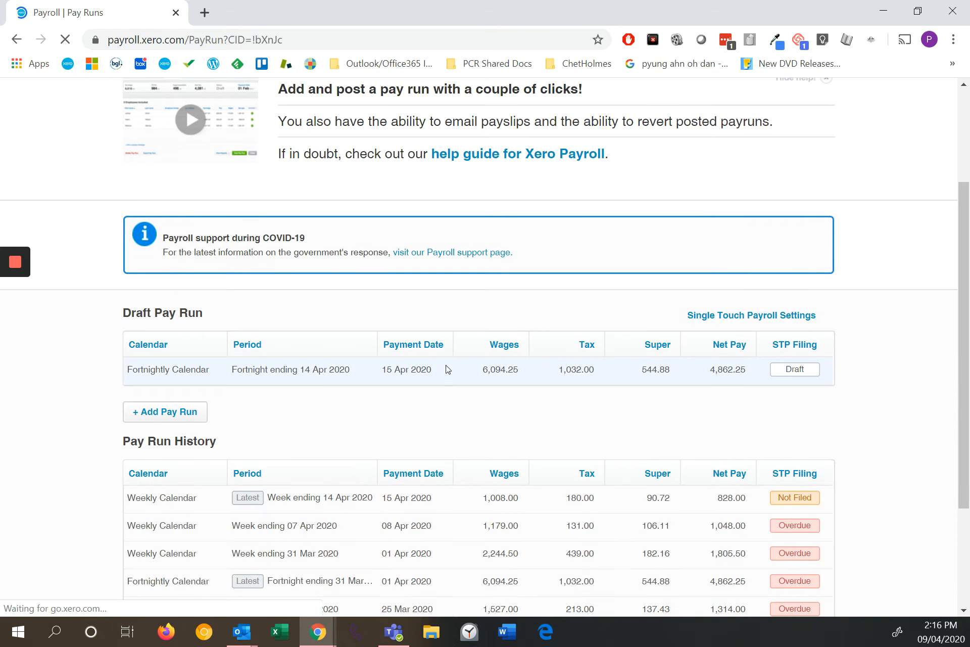
pyautogui.click(303, 375)
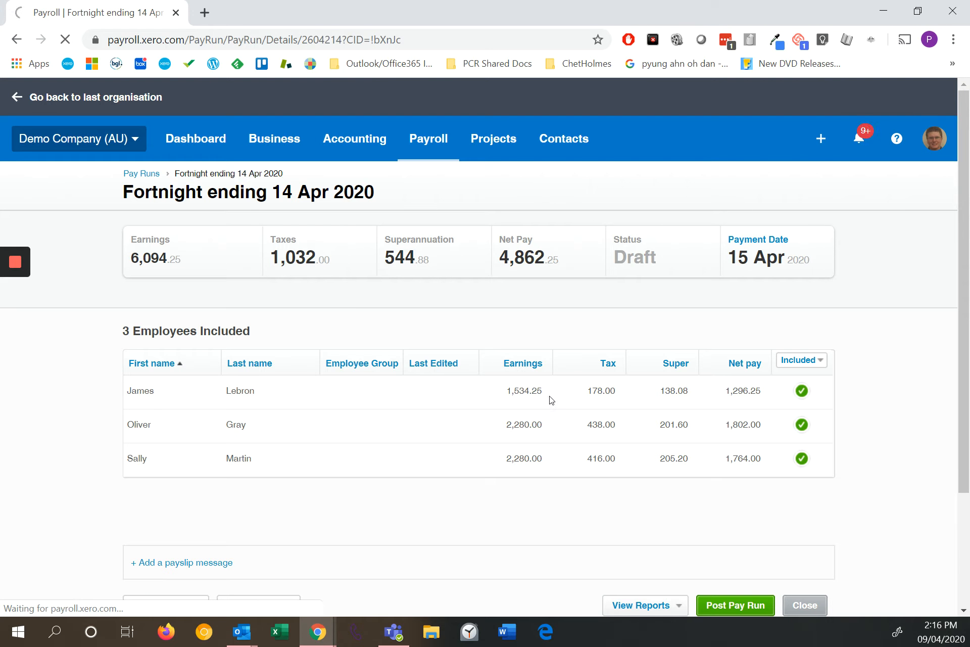
# Step: Review the first employee's payslip in the draft pay run and return to the pay run
pyautogui.click(550, 397)
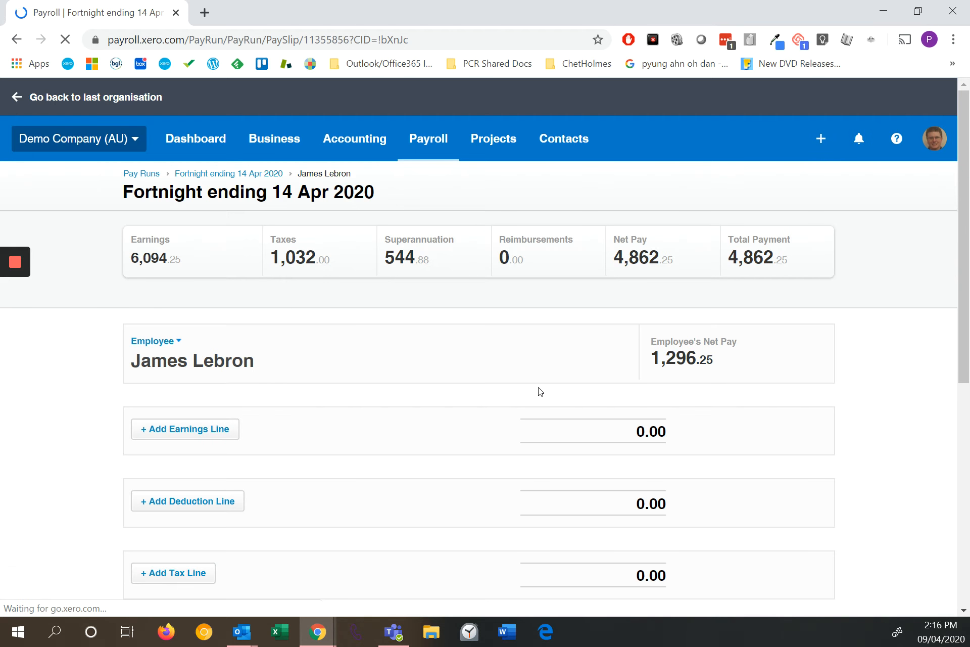
pyautogui.scroll(-2, 548, 387)
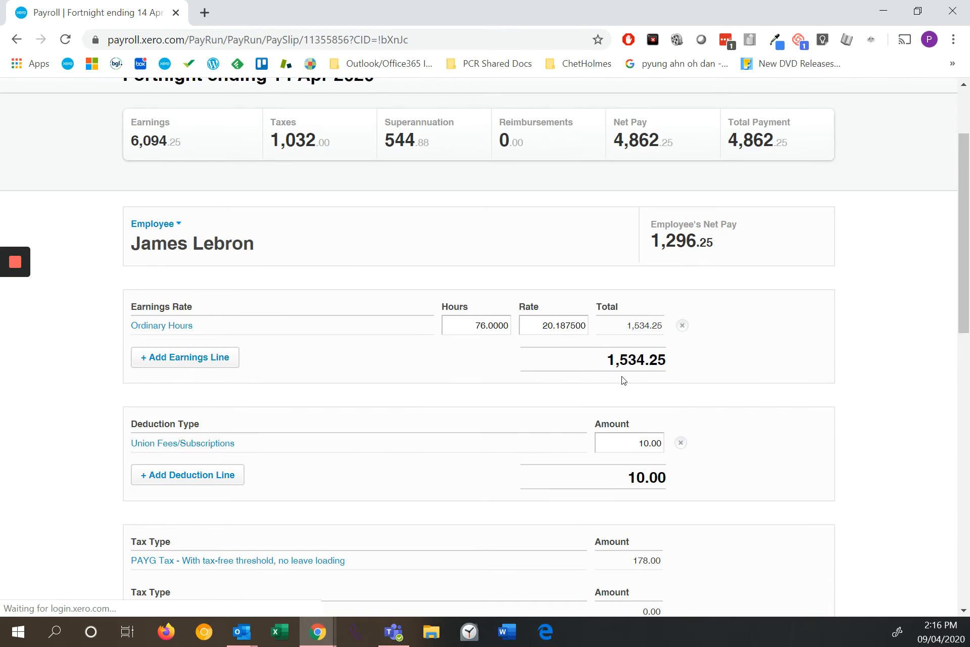
pyautogui.scroll(2, 692, 330)
pyautogui.scroll(-5, 787, 461)
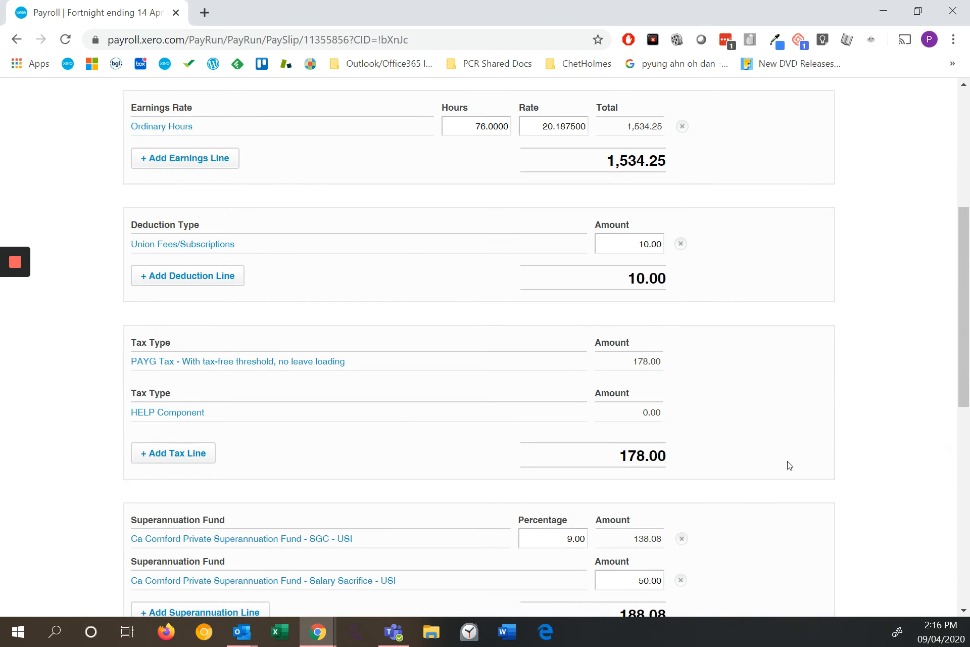
pyautogui.scroll(-10, 789, 465)
pyautogui.click(803, 579)
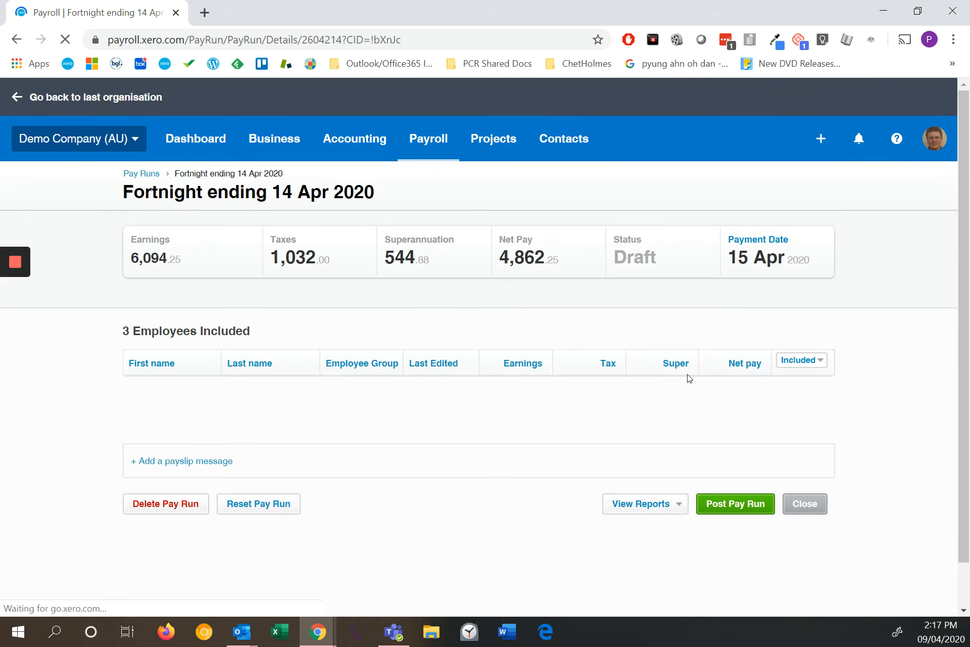
# Step: Delete the draft fortnightly pay run
pyautogui.scroll(-3, 729, 459)
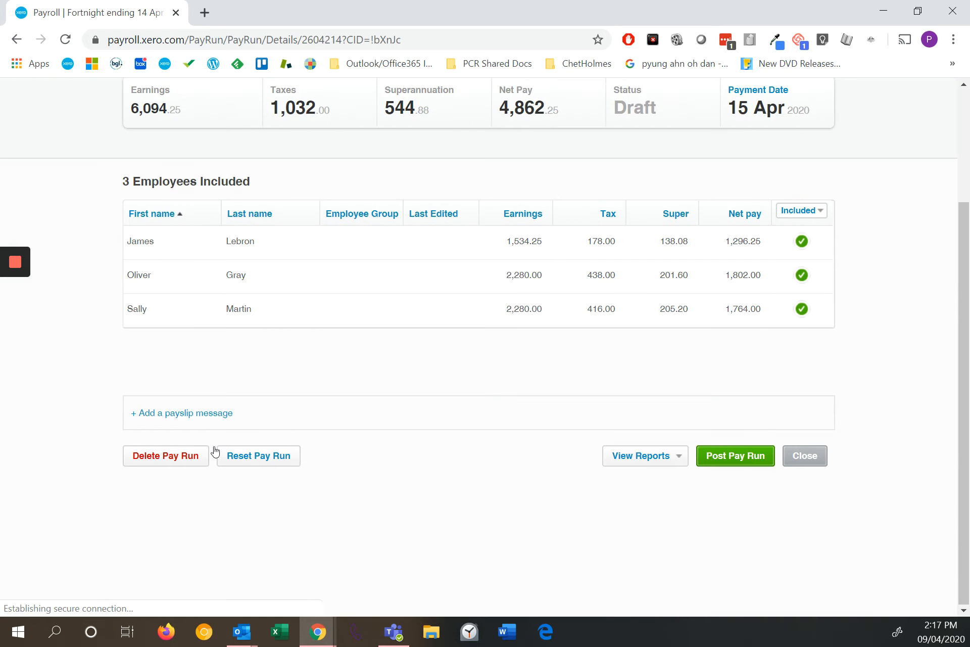
pyautogui.click(166, 456)
pyautogui.click(502, 385)
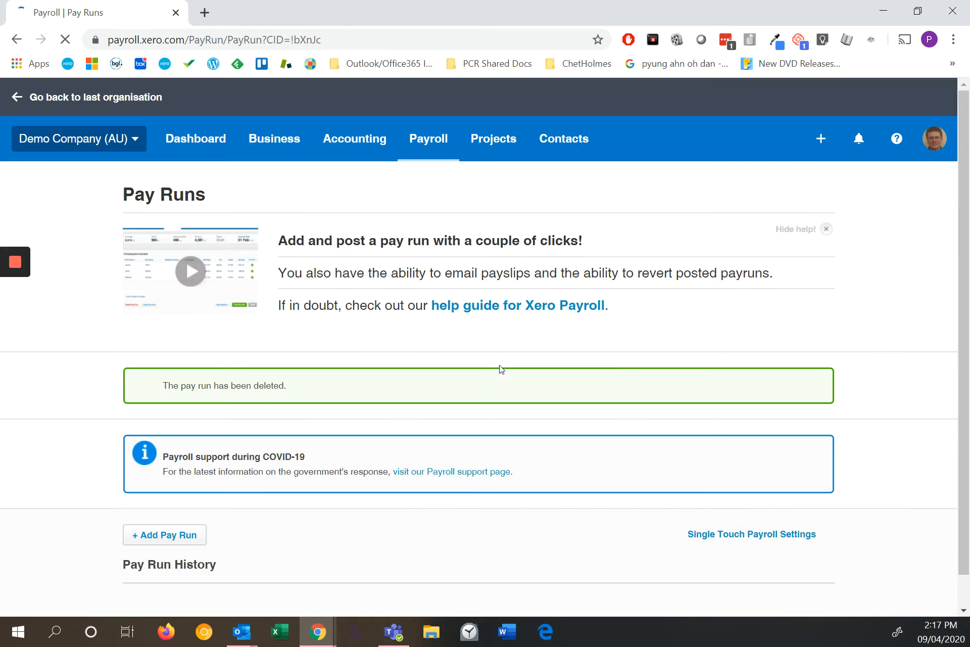
# Step: Add a new pay run for the pay period Fortnight ending 14 Apr 2020
pyautogui.scroll(-3, 496, 368)
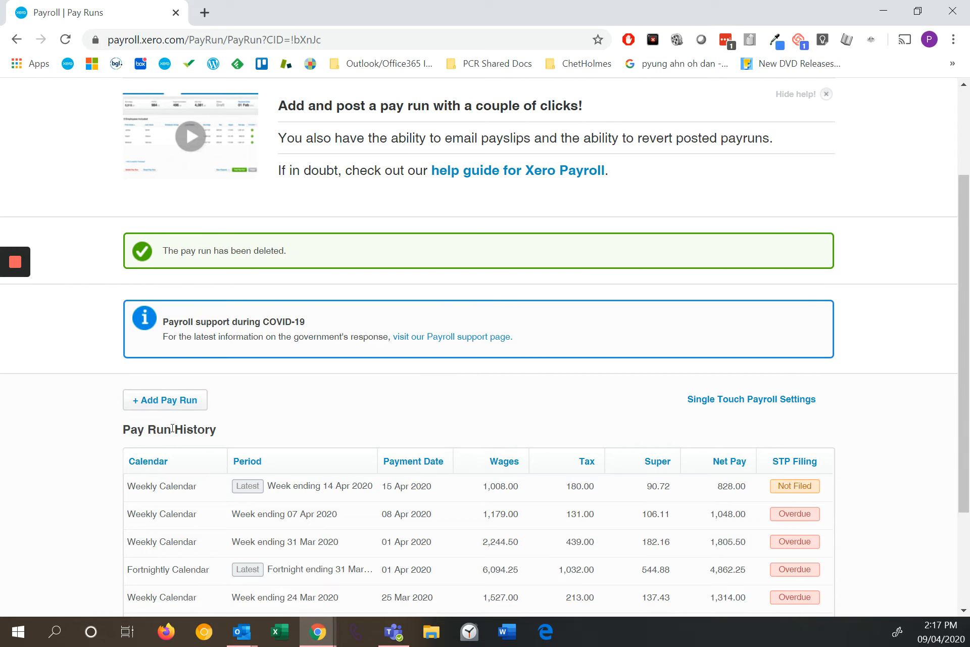
pyautogui.click(163, 406)
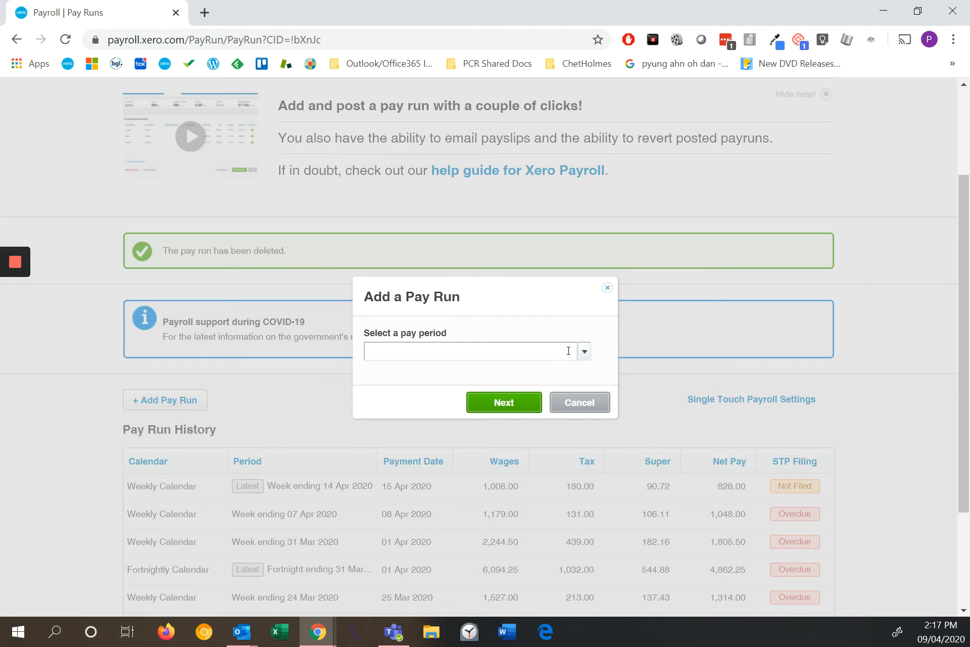
pyautogui.click(584, 352)
pyautogui.click(505, 377)
pyautogui.click(516, 402)
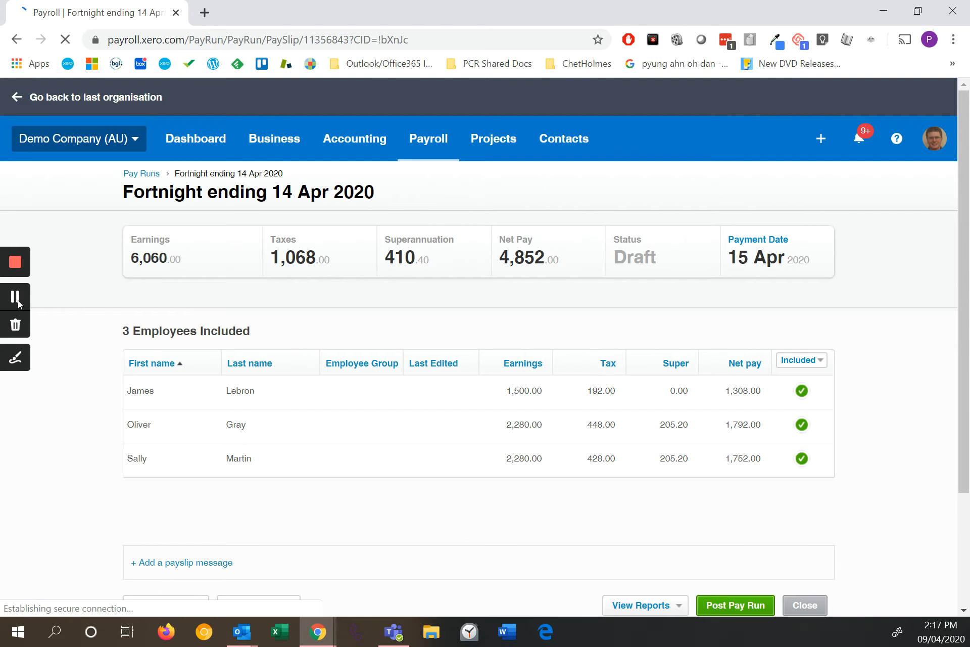
# Step: Review the first employee's payslip lines in the new pay run
pyautogui.scroll(-5, 553, 349)
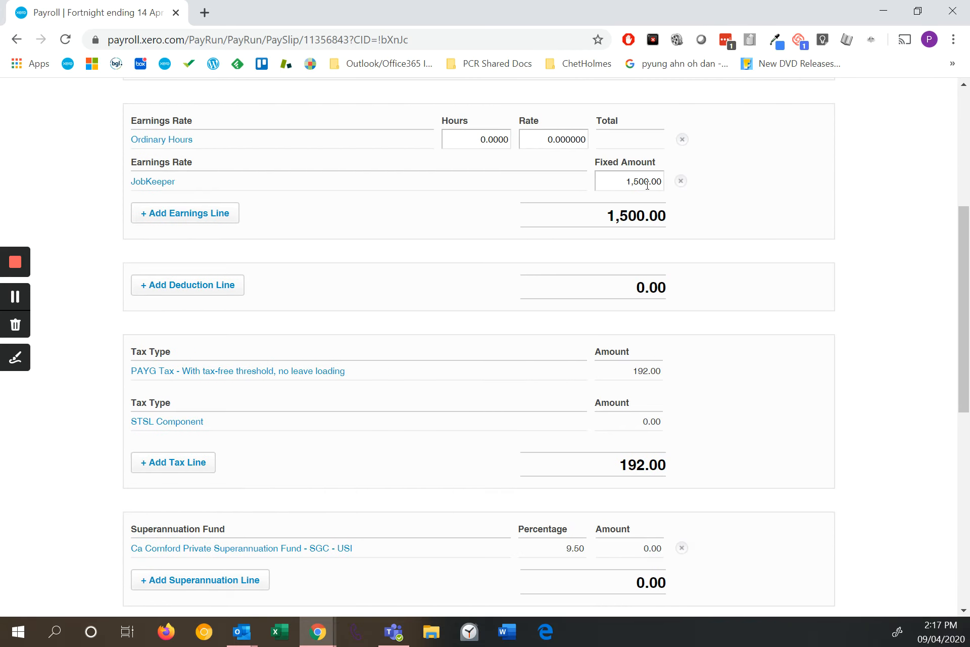
pyautogui.scroll(-1, 639, 233)
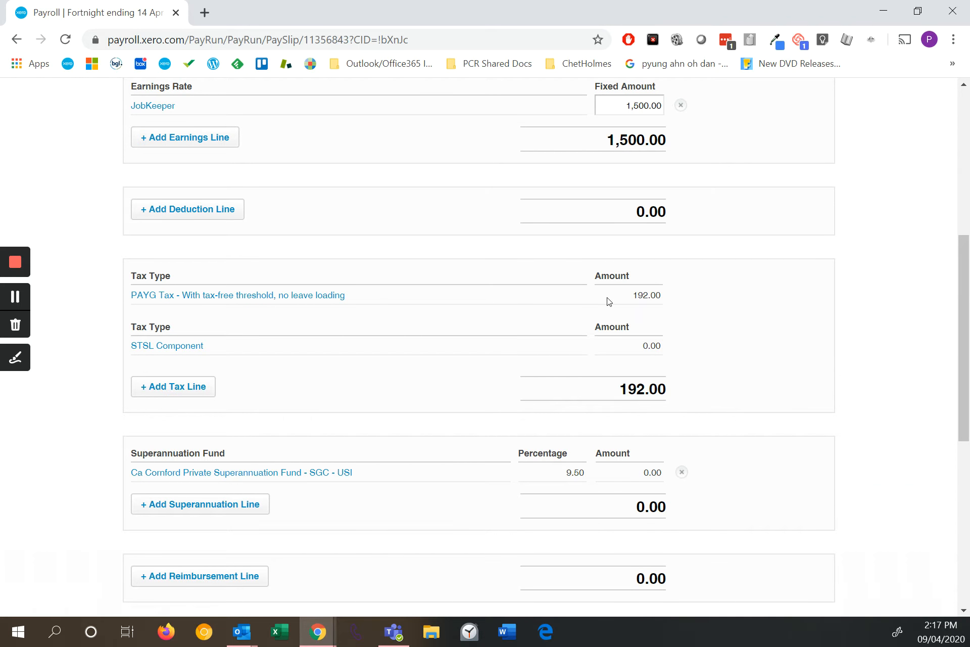
pyautogui.scroll(-3, 638, 297)
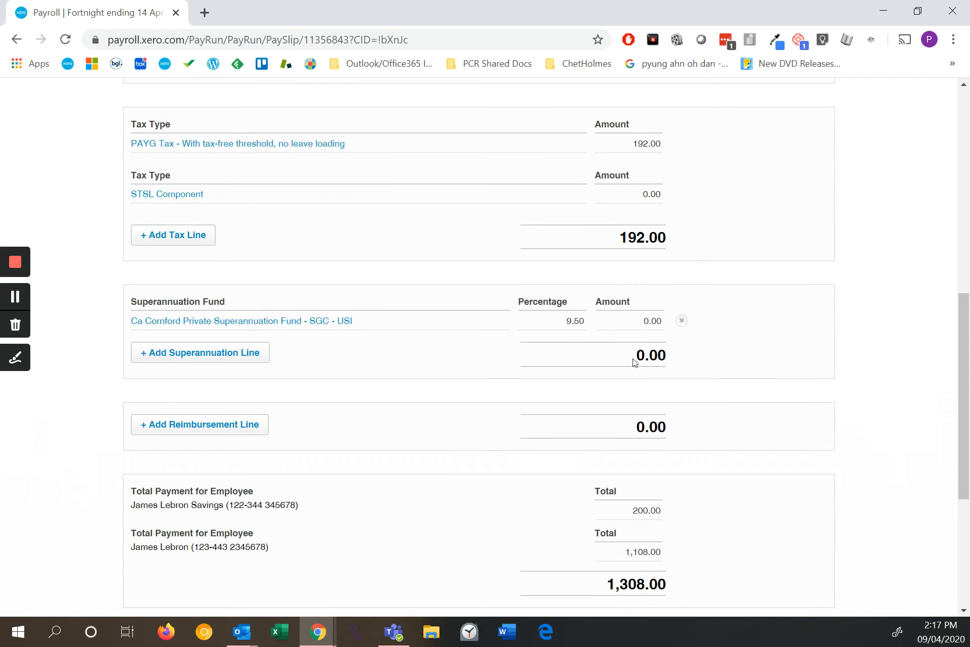
pyautogui.scroll(-1, 601, 340)
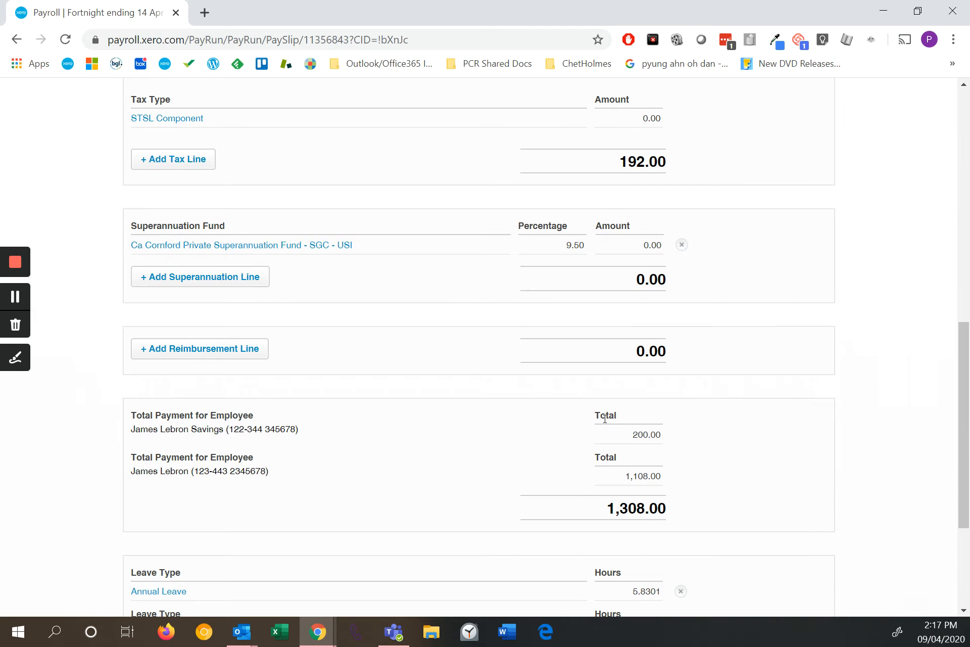
pyautogui.scroll(-4, 605, 418)
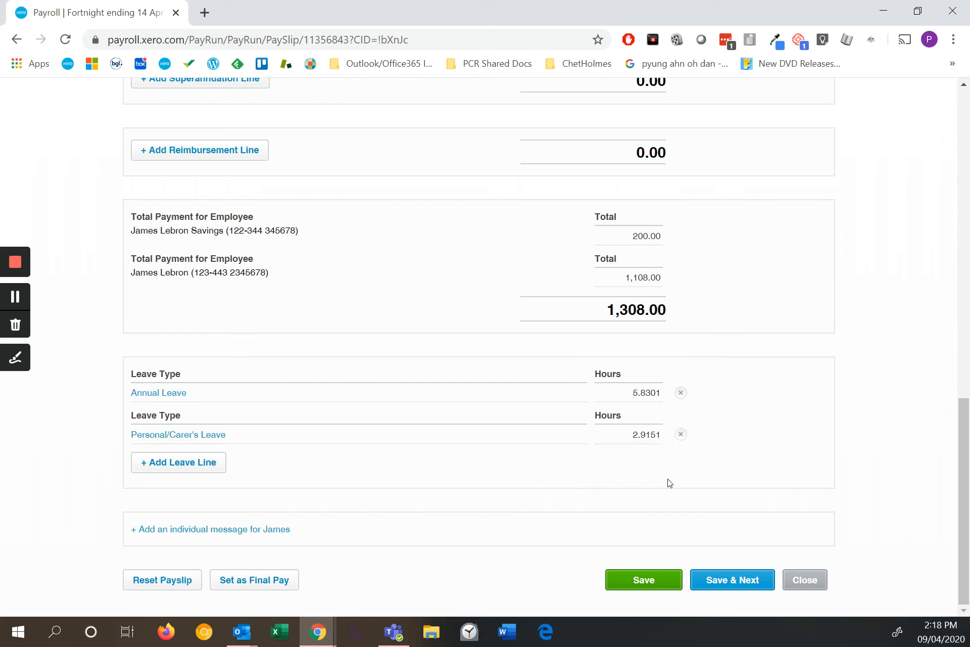
# Step: Leave the payslip and return to the Pay Runs list
pyautogui.scroll(3, 671, 482)
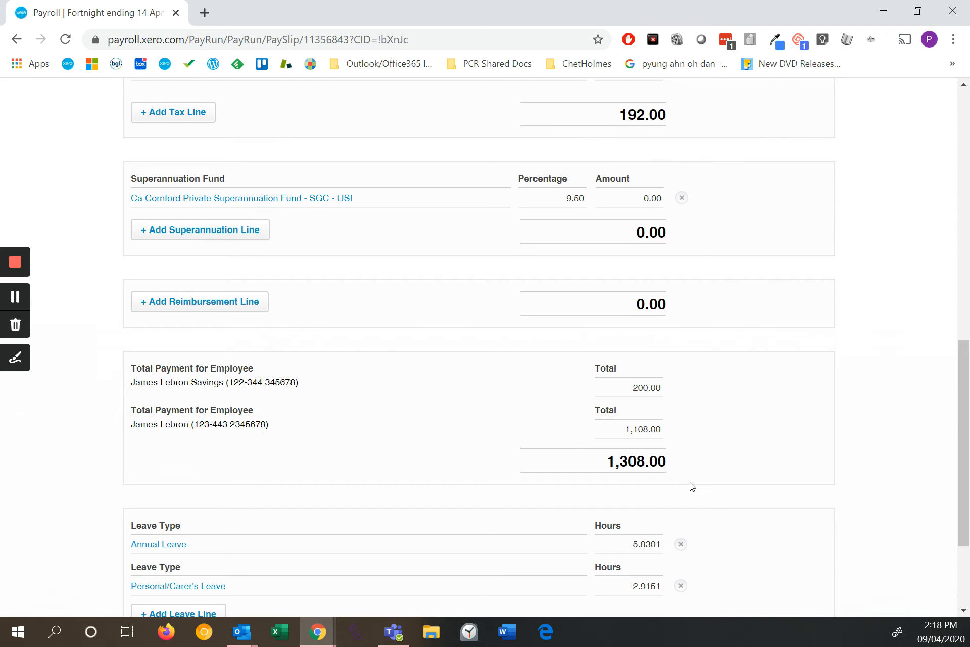
pyautogui.scroll(13, 295, 410)
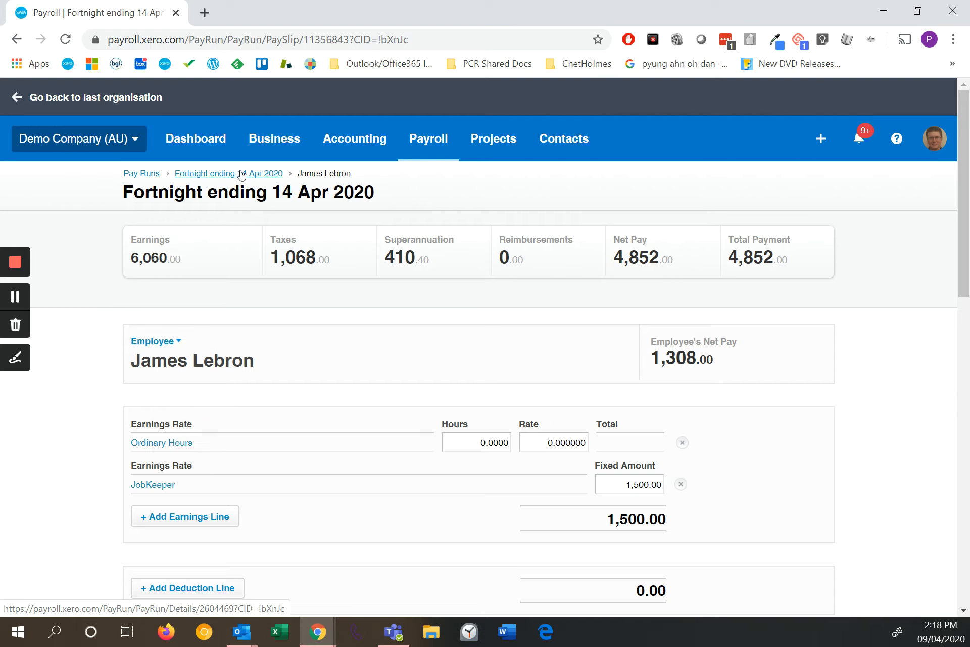
pyautogui.click(448, 151)
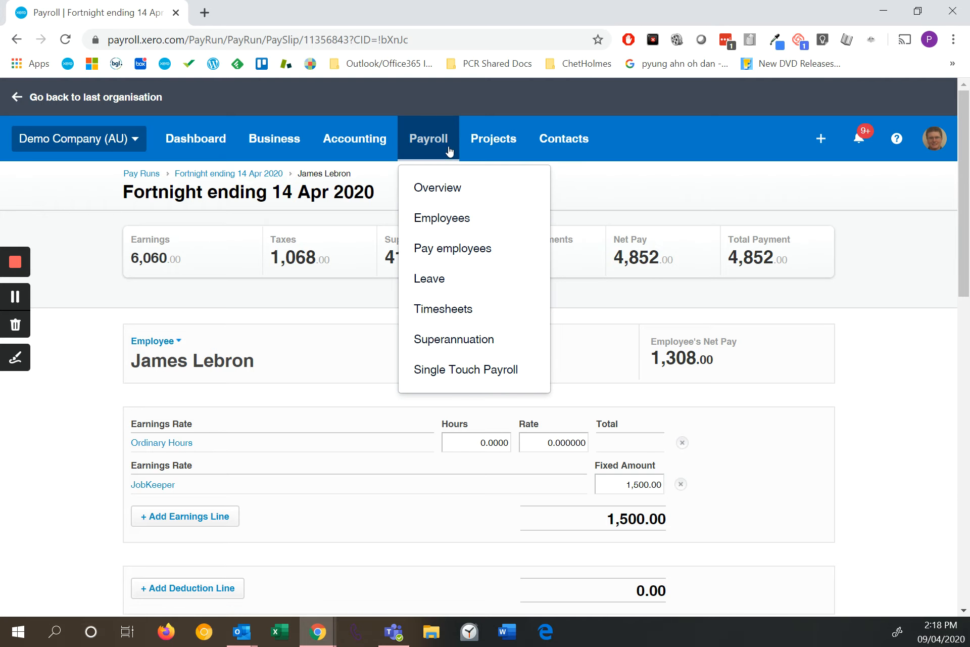
pyautogui.click(460, 253)
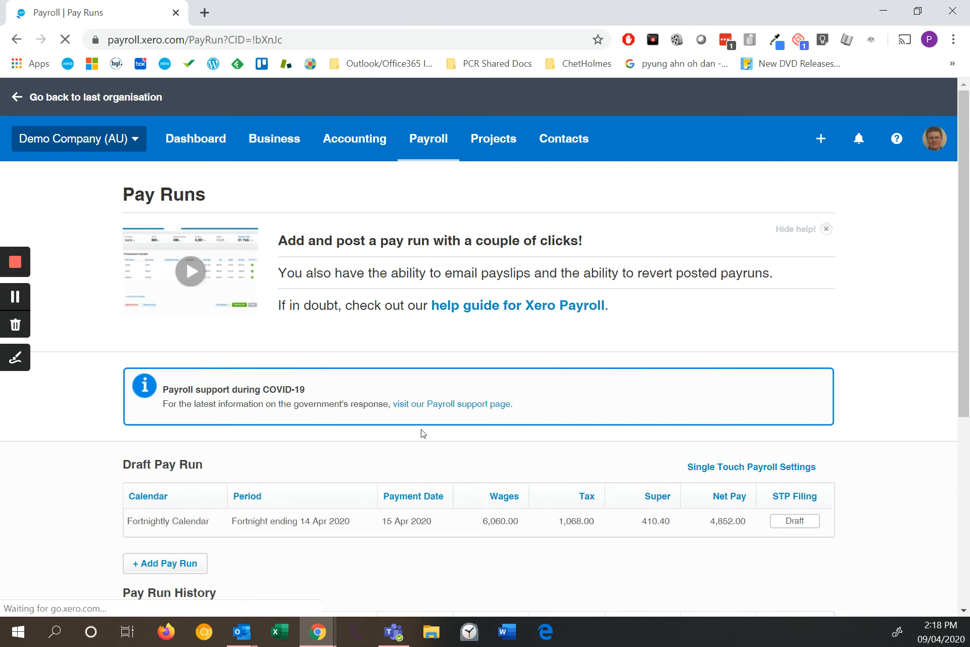
# Step: Open the first employee's record from the Employees list and display their pay template
pyautogui.click(427, 149)
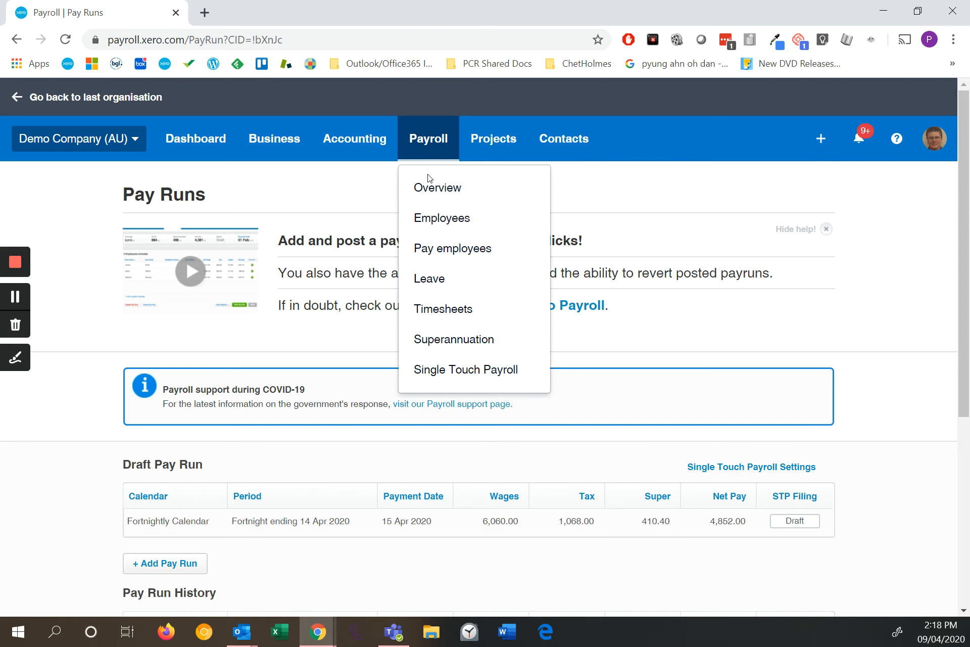
pyautogui.click(429, 218)
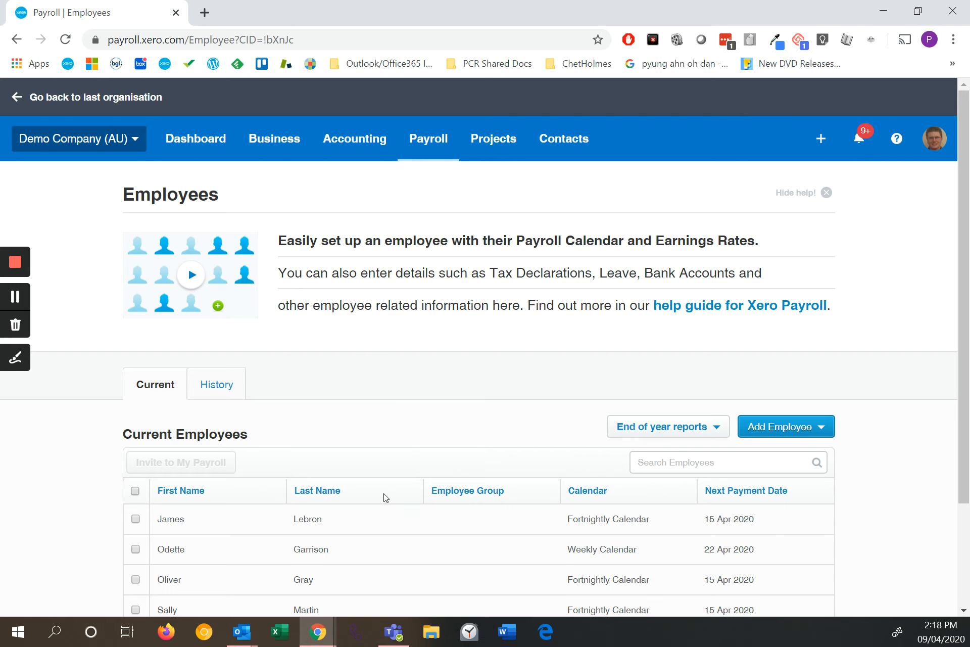
pyautogui.click(369, 528)
pyautogui.scroll(-1, 589, 435)
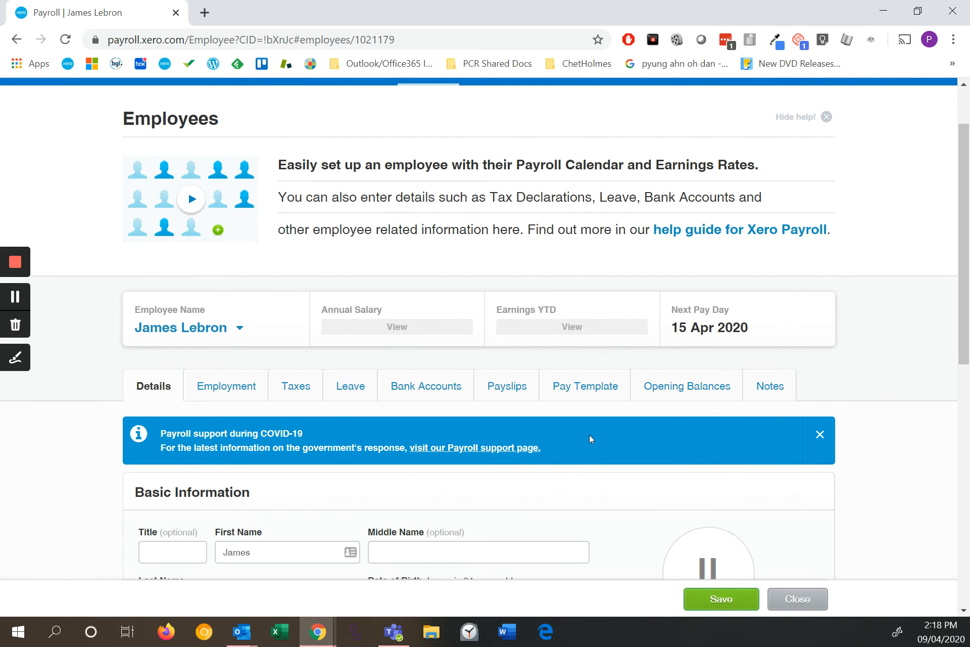
pyautogui.scroll(-1, 591, 420)
pyautogui.click(570, 310)
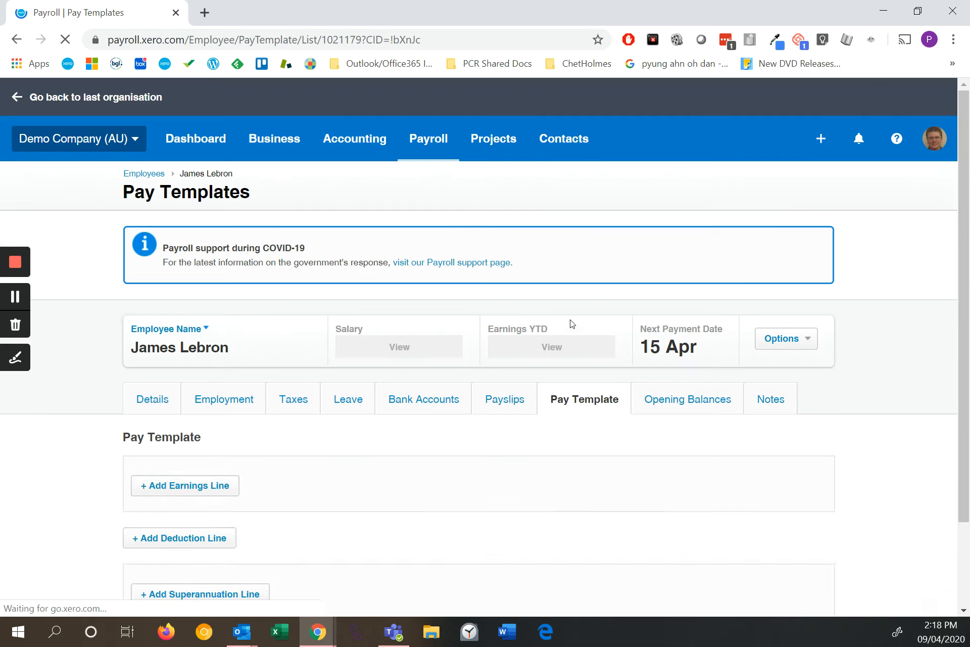
pyautogui.scroll(-1, 608, 493)
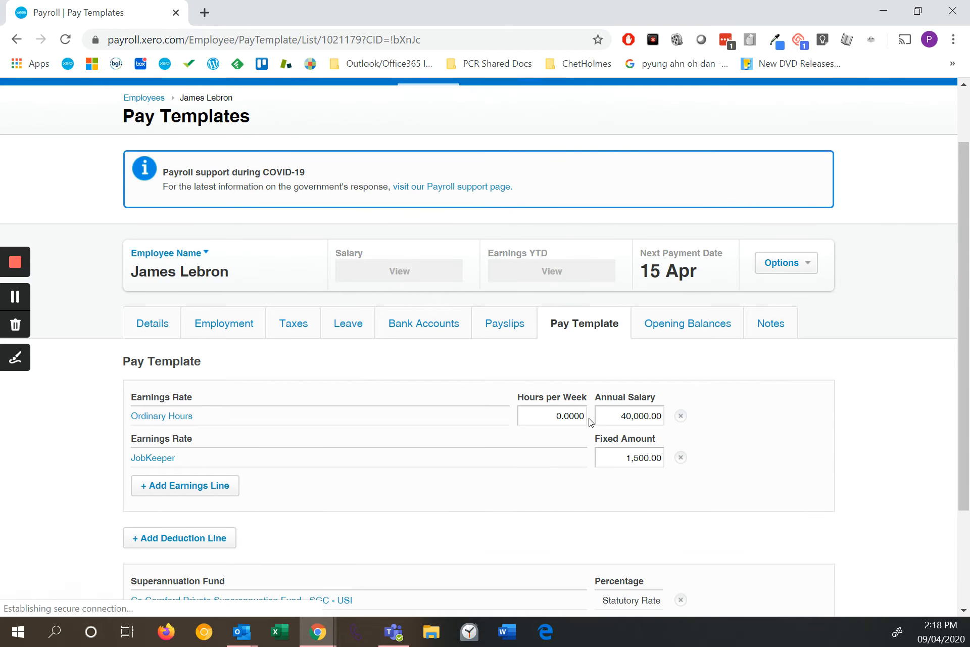
# Step: Try setting the salaried Ordinary Hours line to 30 hours per week, opening the calculator alongside
pyautogui.click(558, 417)
pyautogui.press('XF86Calculator')
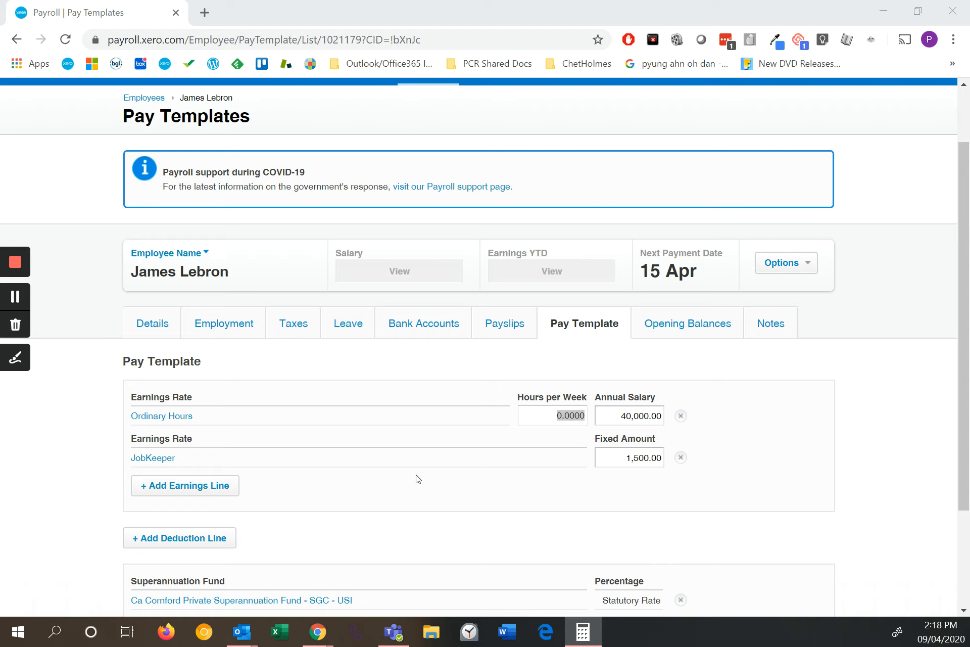
pyautogui.click(546, 417)
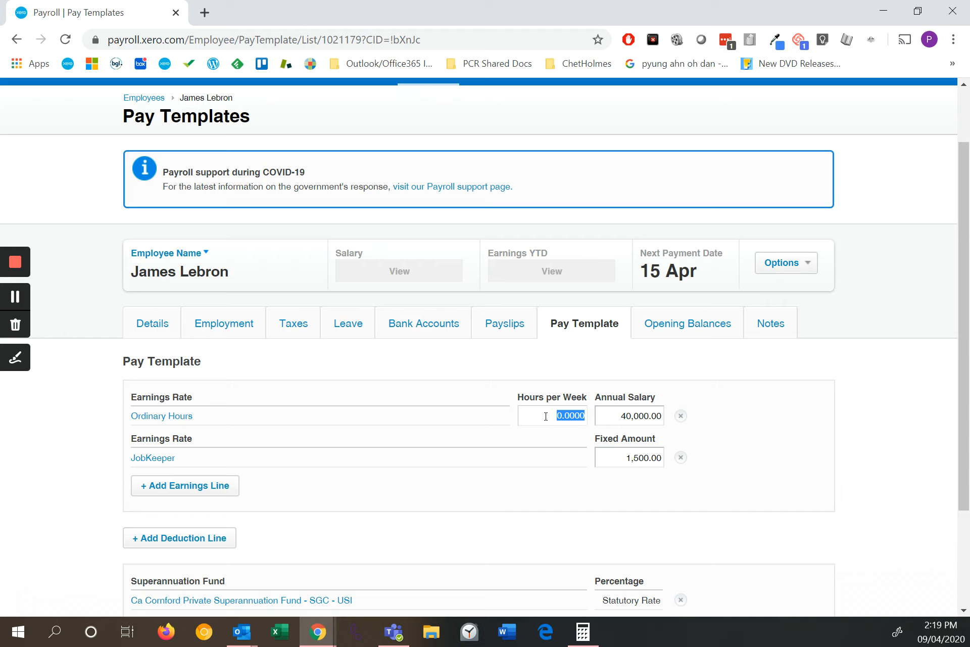
pyautogui.write('30')
pyautogui.press('Tab')
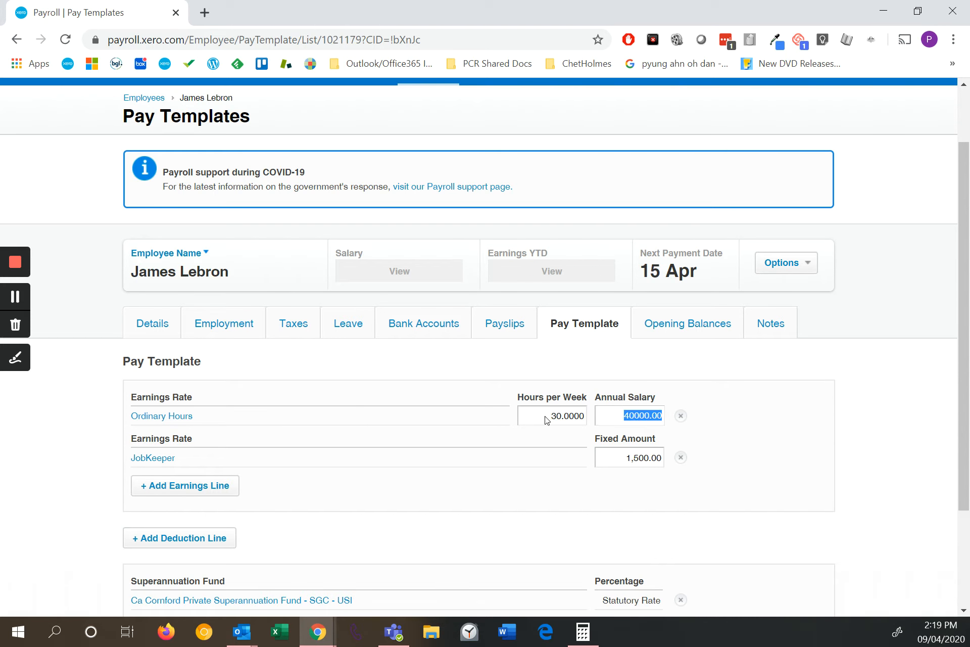
pyautogui.hotkey('alt', 'Tab')
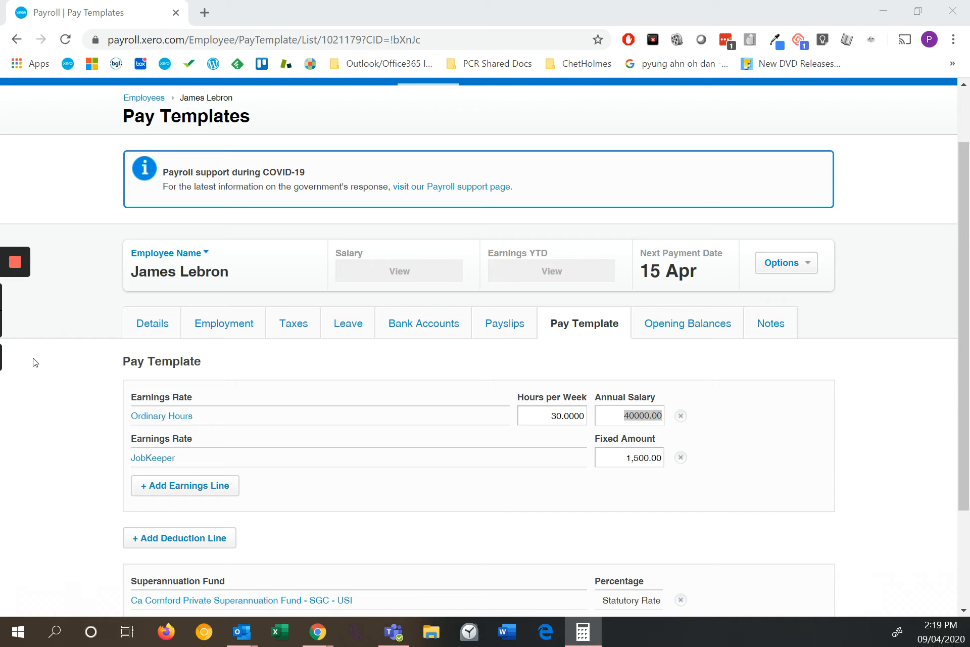
# Step: Add an Ordinary Hours earnings line to the pay template and remove the salaried Ordinary Hours line
pyautogui.click(214, 491)
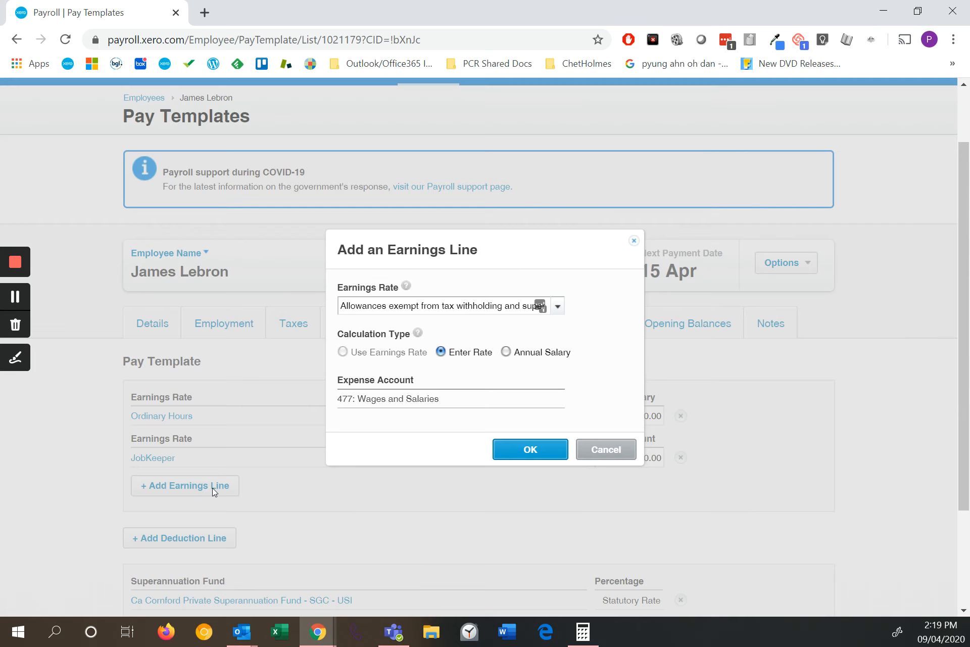
pyautogui.click(556, 309)
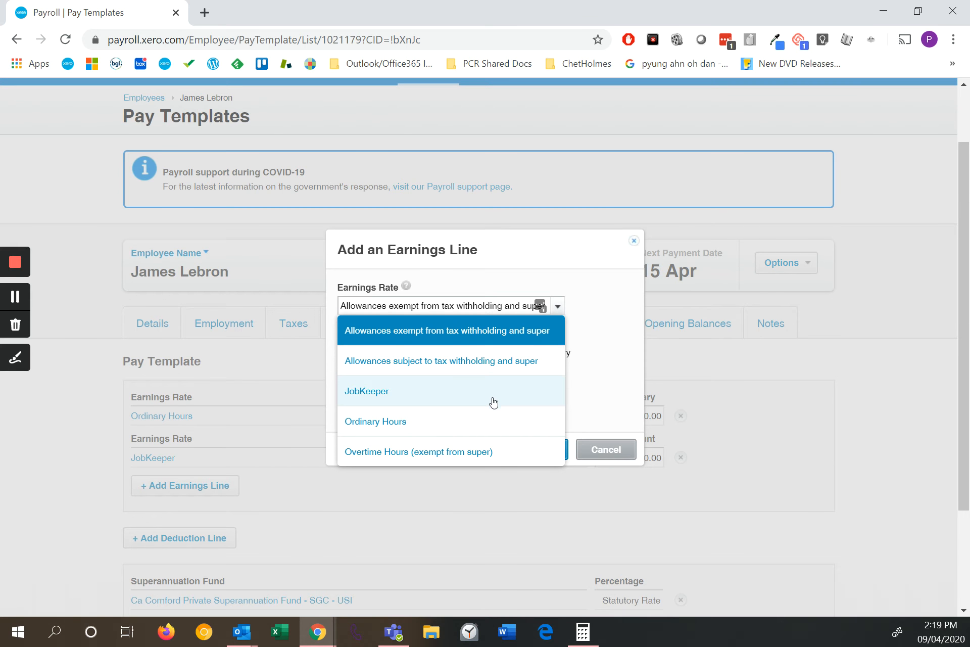
pyautogui.click(484, 422)
pyautogui.click(529, 448)
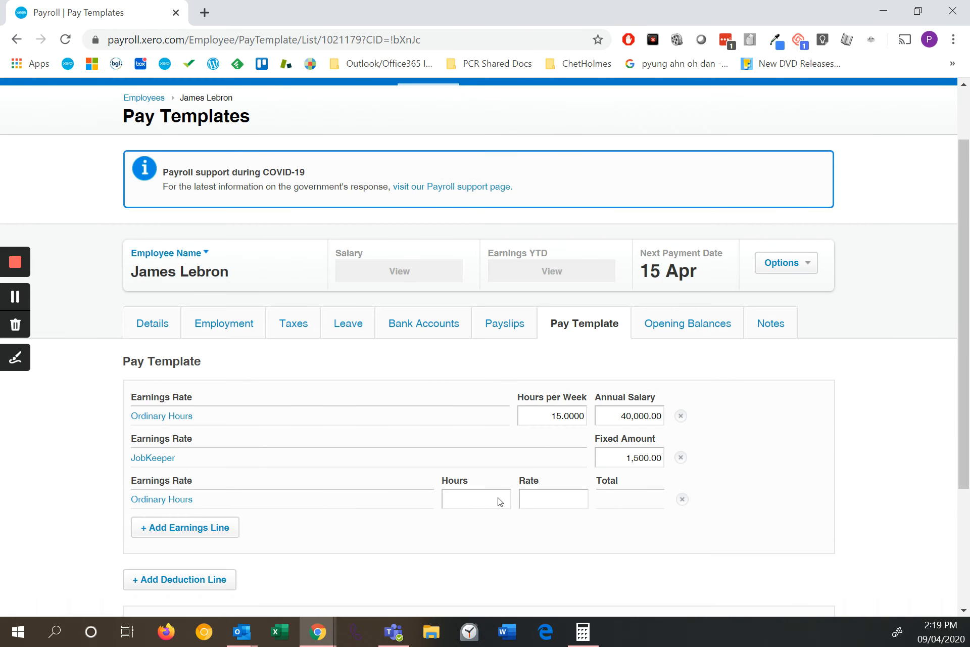
pyautogui.doubleClick(684, 423)
pyautogui.click(684, 422)
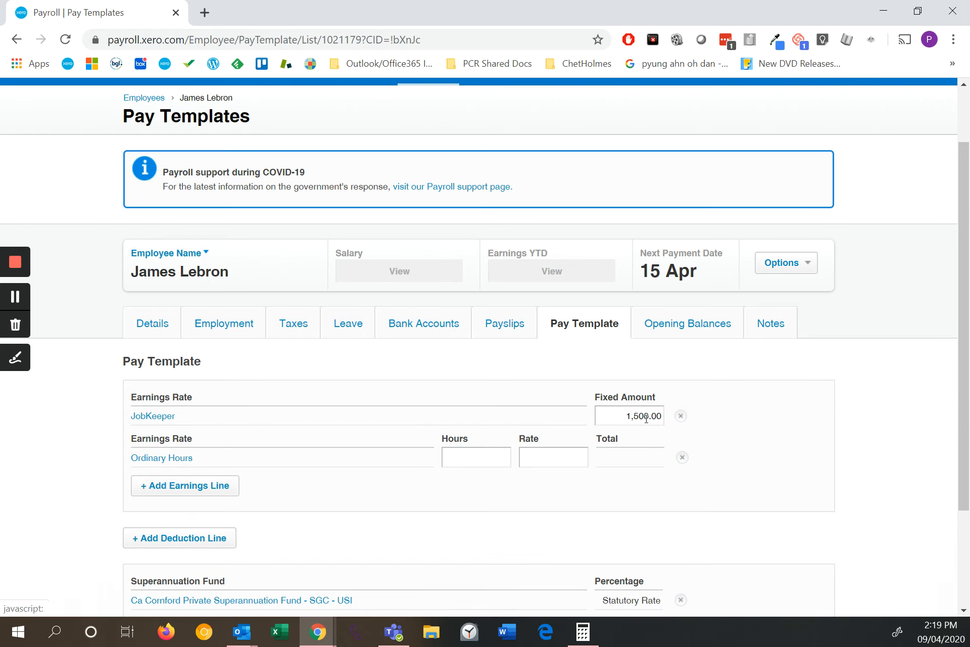
# Step: Set the new Ordinary Hours line to 40 hours at a rate of 20
pyautogui.click(478, 459)
pyautogui.press('Tab')
pyautogui.hotkey('shift', 'Tab')
pyautogui.press('Left')
pyautogui.write('4')
pyautogui.press('Tab')
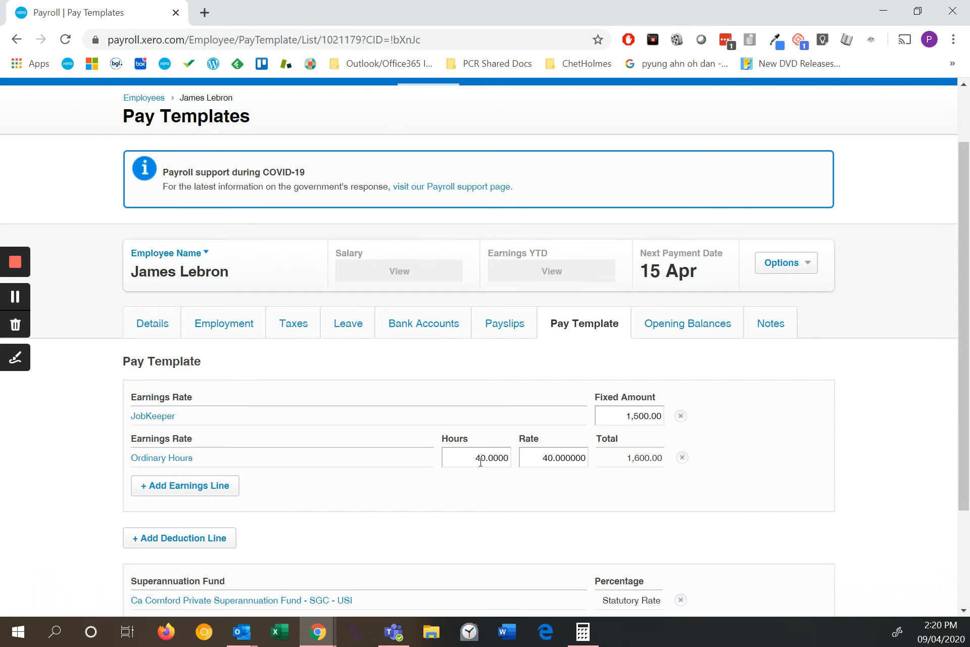
pyautogui.click(537, 462)
pyautogui.click(544, 459)
# Step: Set the JobKeeper fixed amount to 700 and save the pay template
pyautogui.click(630, 420)
pyautogui.write('700')
pyautogui.press('Tab')
pyautogui.click(793, 448)
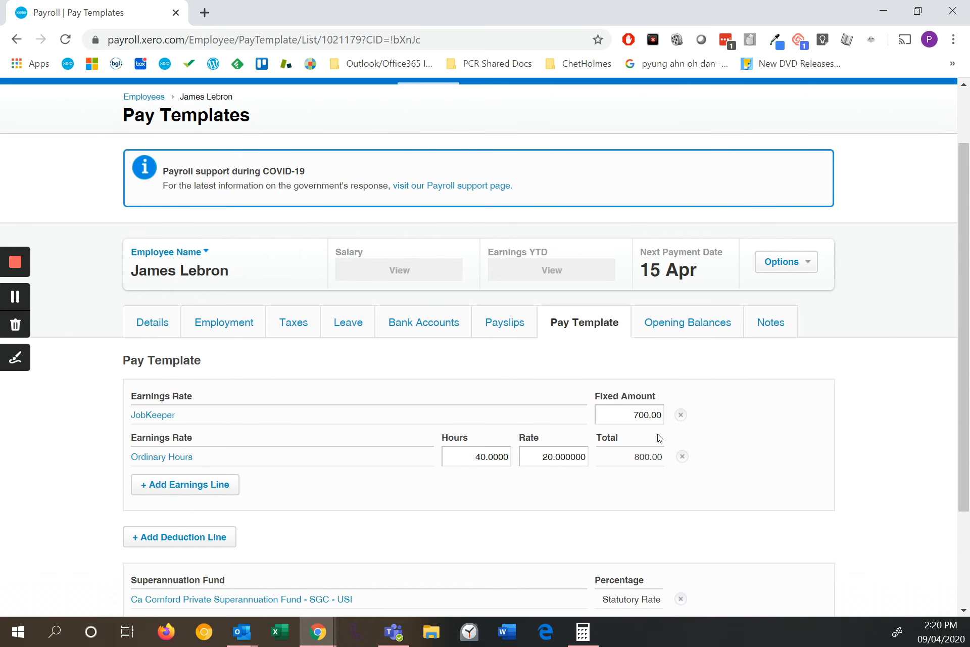
pyautogui.scroll(-3, 657, 440)
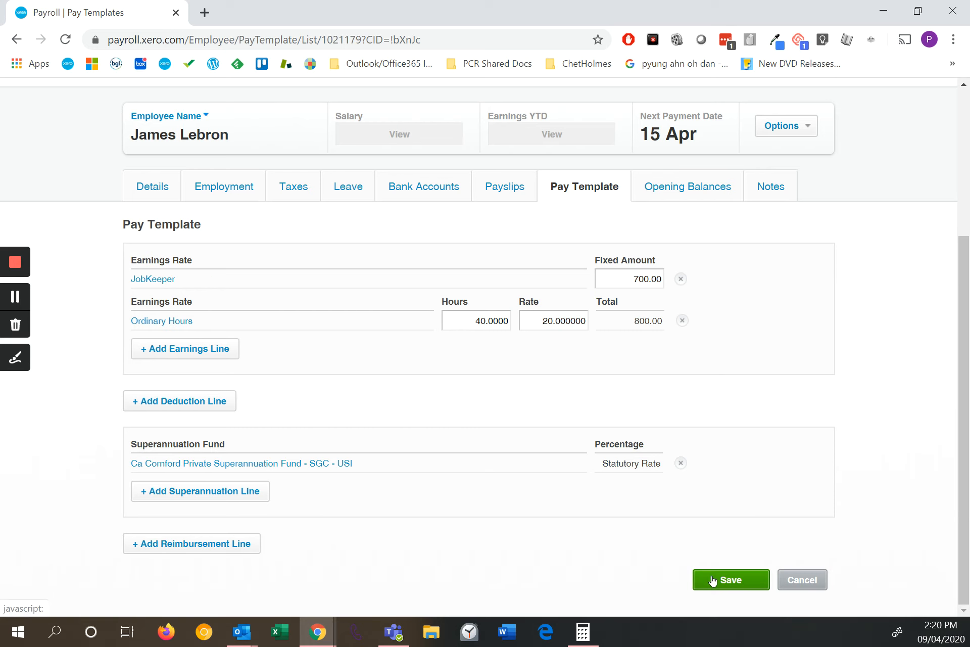
pyautogui.click(730, 579)
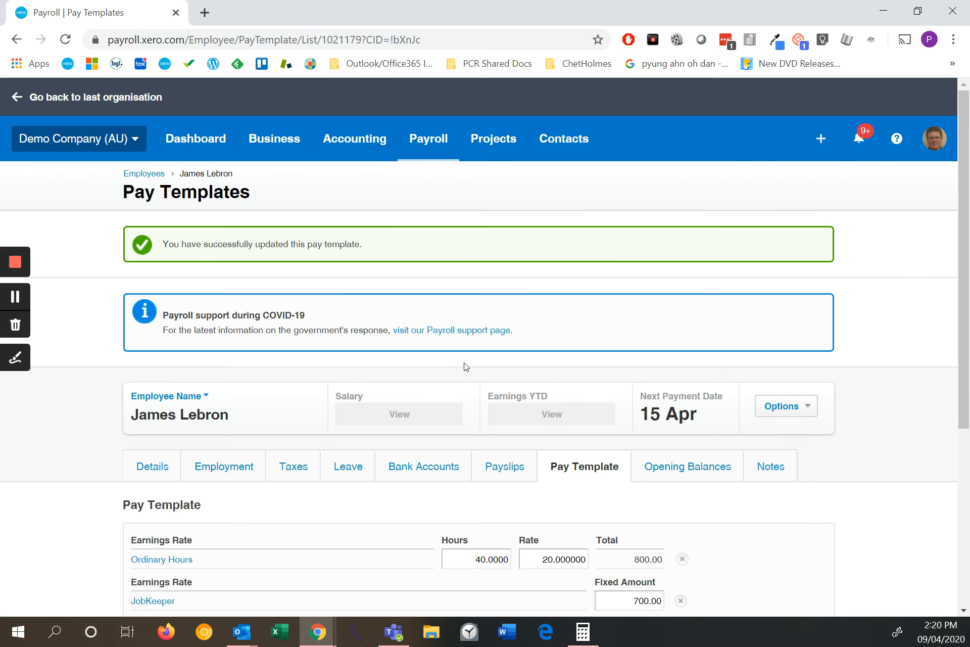
# Step: Open the draft Fortnight ending 14 Apr 2020 pay run
pyautogui.scroll(-5, 479, 360)
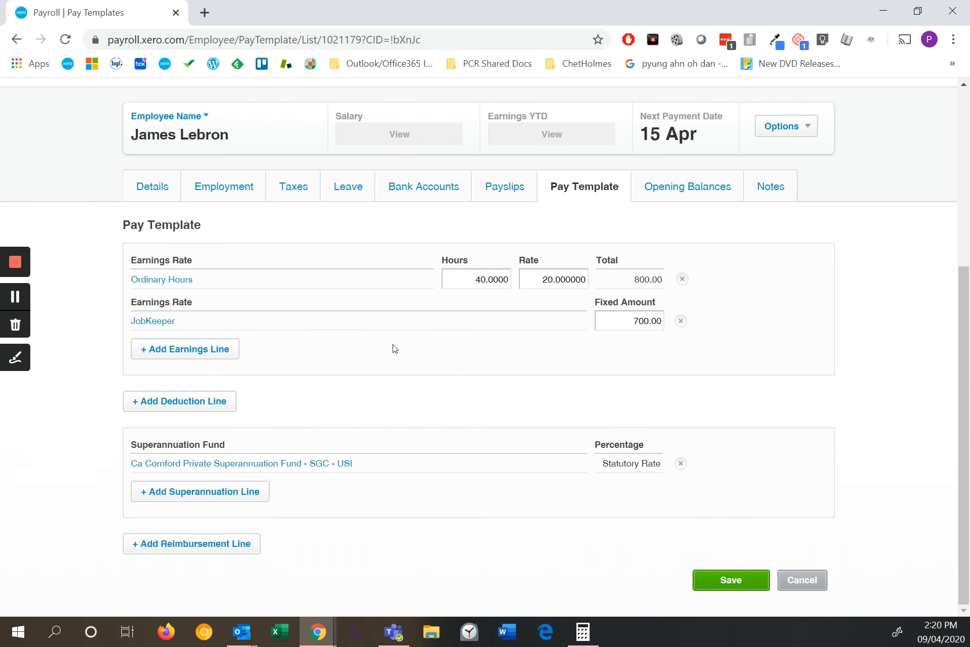
pyautogui.scroll(5, 395, 348)
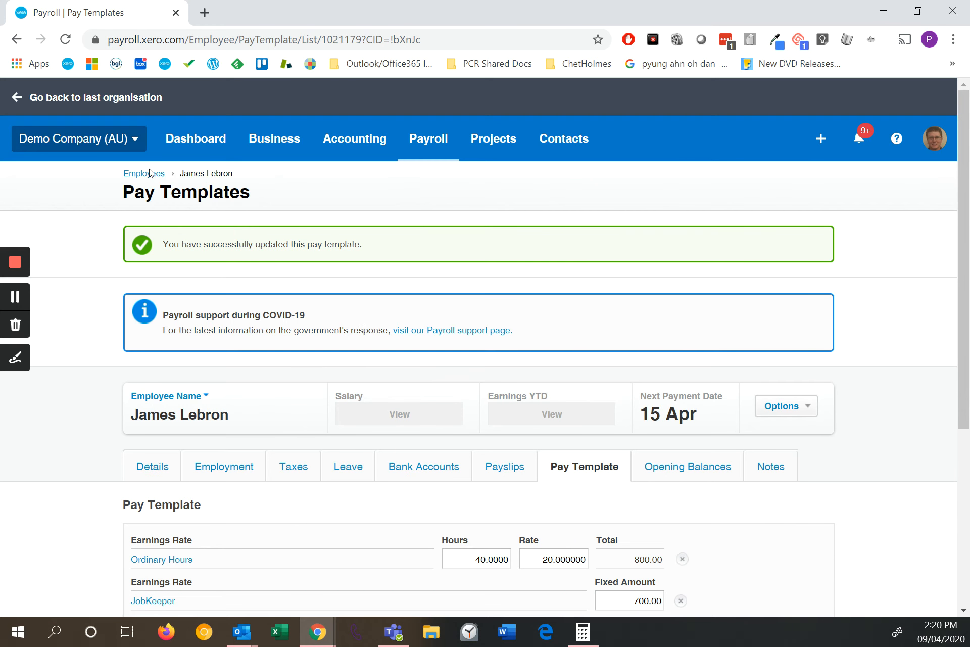
pyautogui.click(428, 149)
pyautogui.click(440, 248)
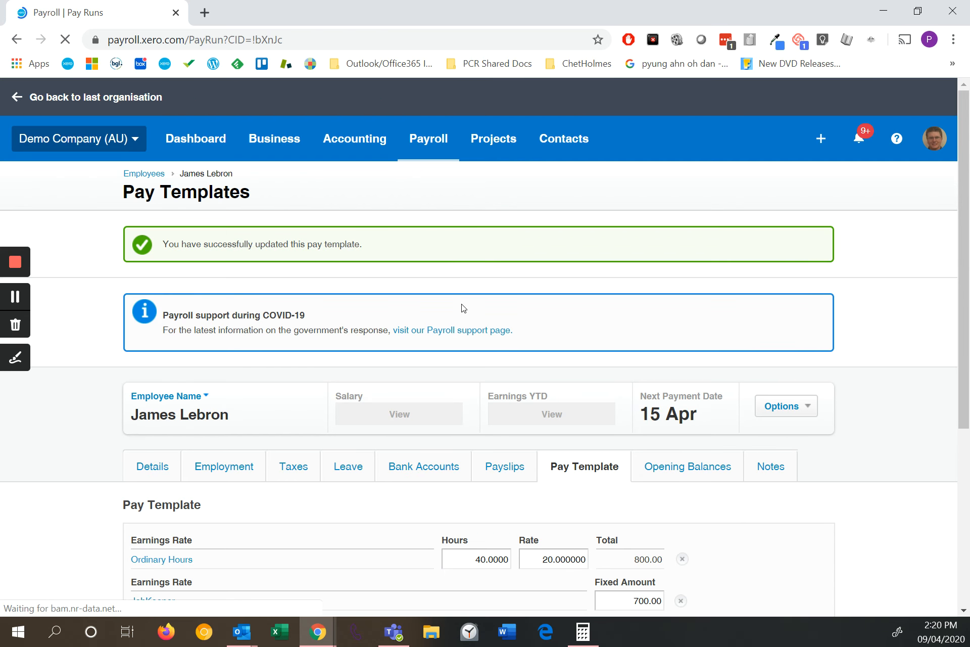
pyautogui.click(457, 524)
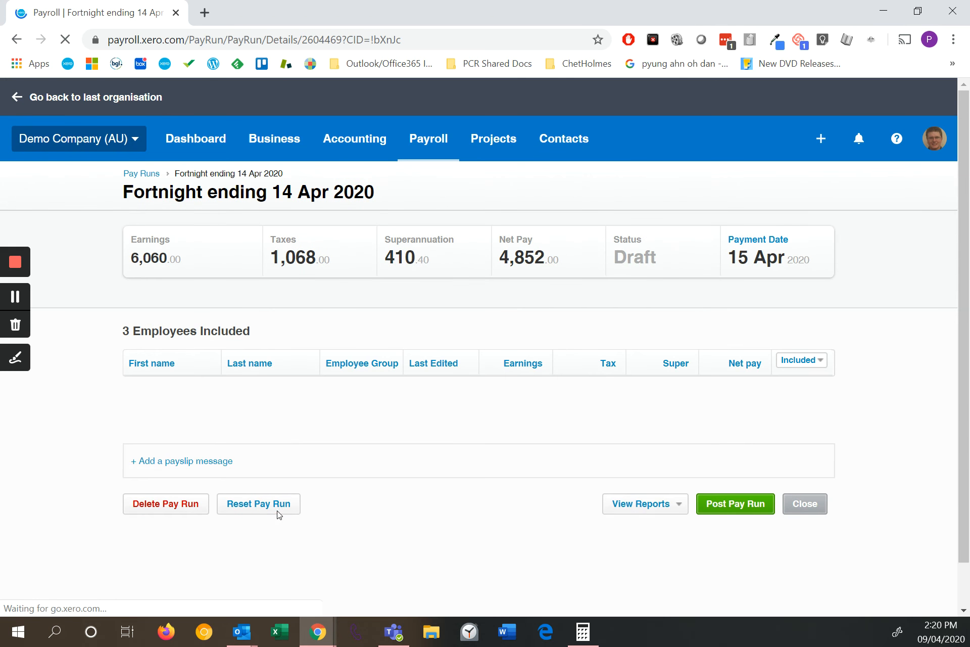
# Step: Reset the draft pay run so it picks up the updated pay template
pyautogui.scroll(-3, 279, 515)
pyautogui.click(259, 461)
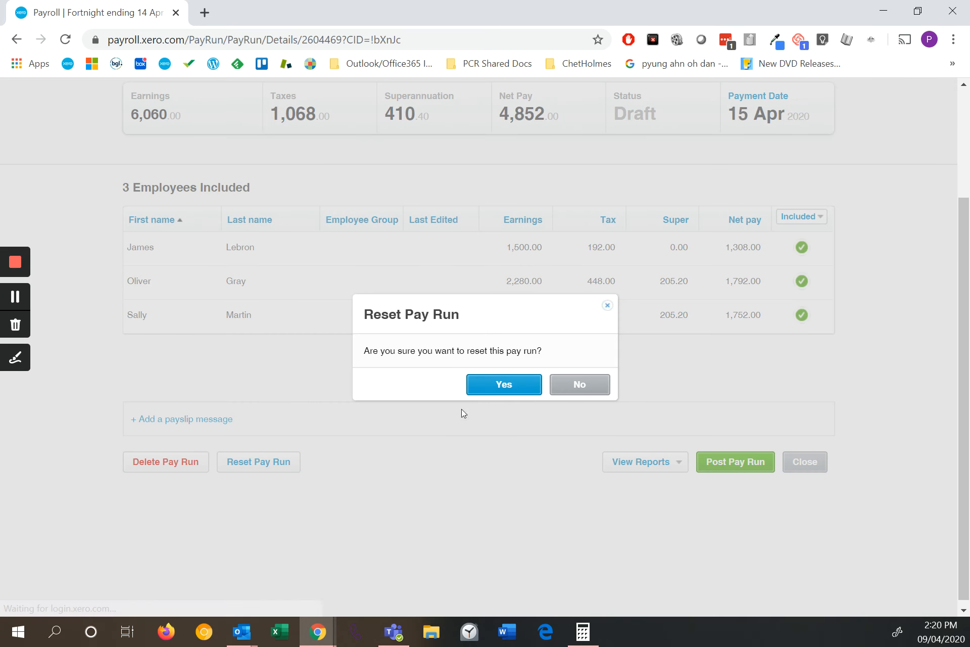
pyautogui.click(494, 385)
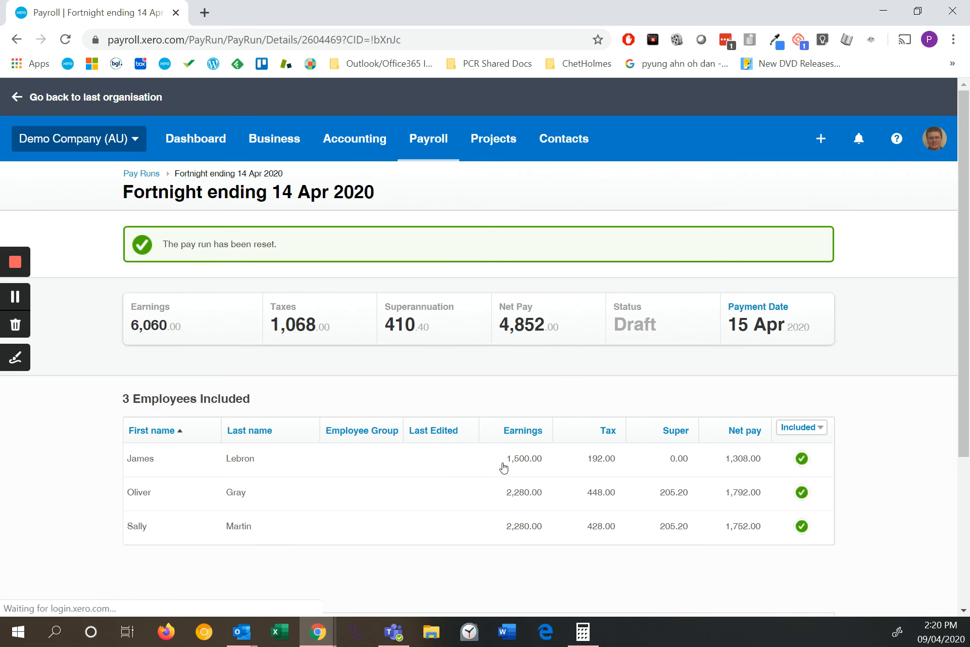
# Step: Open the first employee's payslip and review its earnings, tax and superannuation lines
pyautogui.click(504, 466)
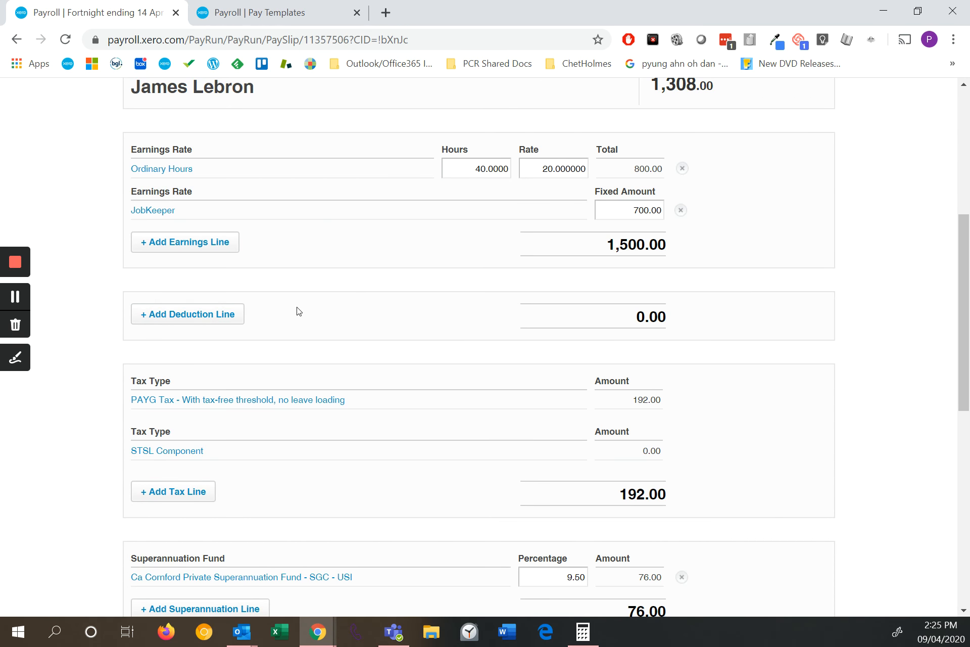
pyautogui.scroll(1, 411, 288)
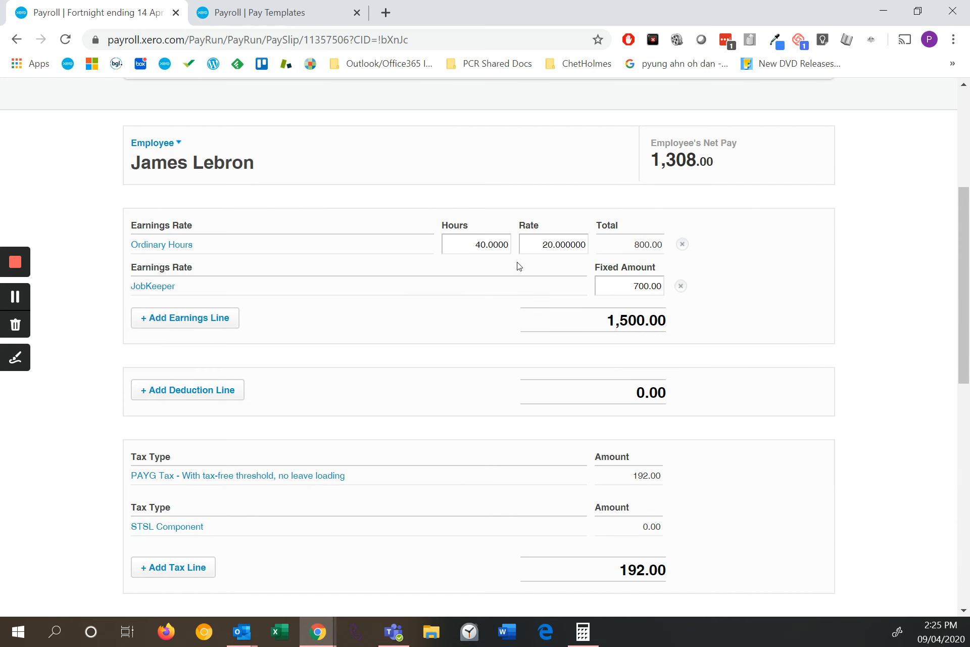
pyautogui.scroll(-1, 596, 297)
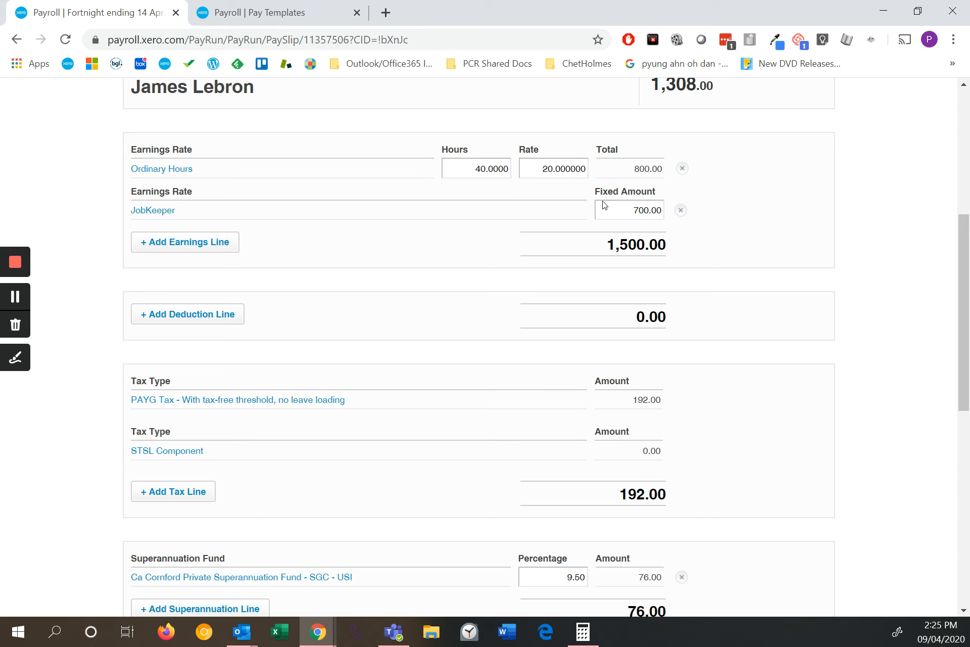
pyautogui.scroll(-1, 611, 301)
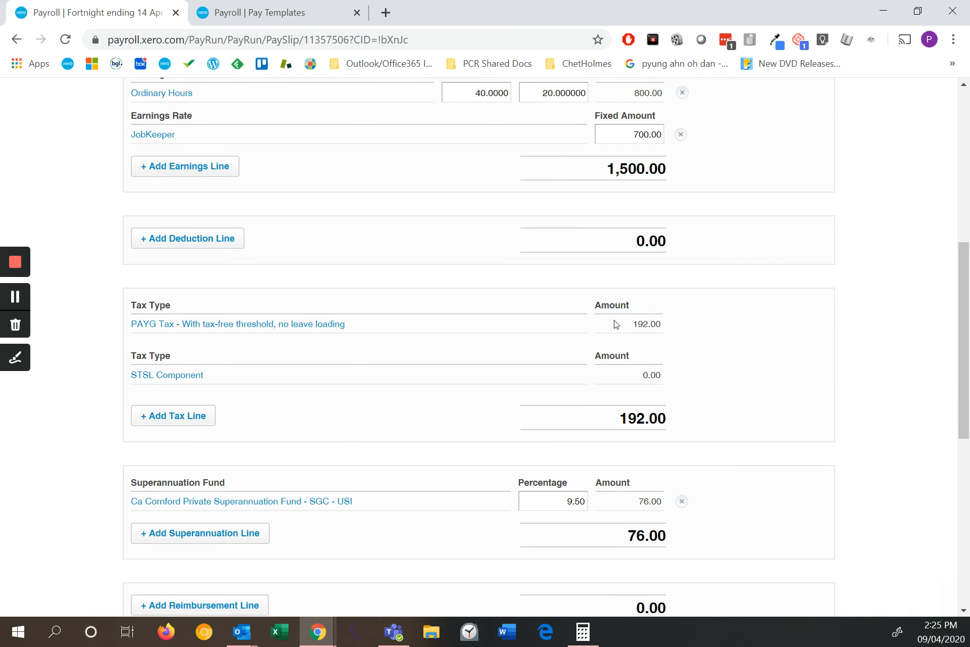
pyautogui.scroll(-1, 615, 324)
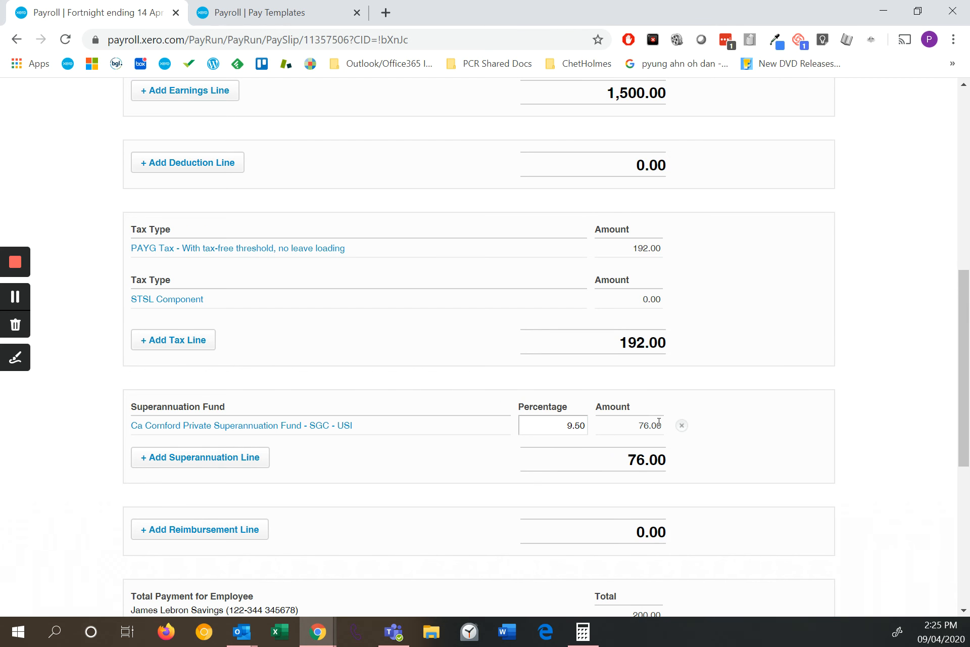
pyautogui.scroll(3, 656, 429)
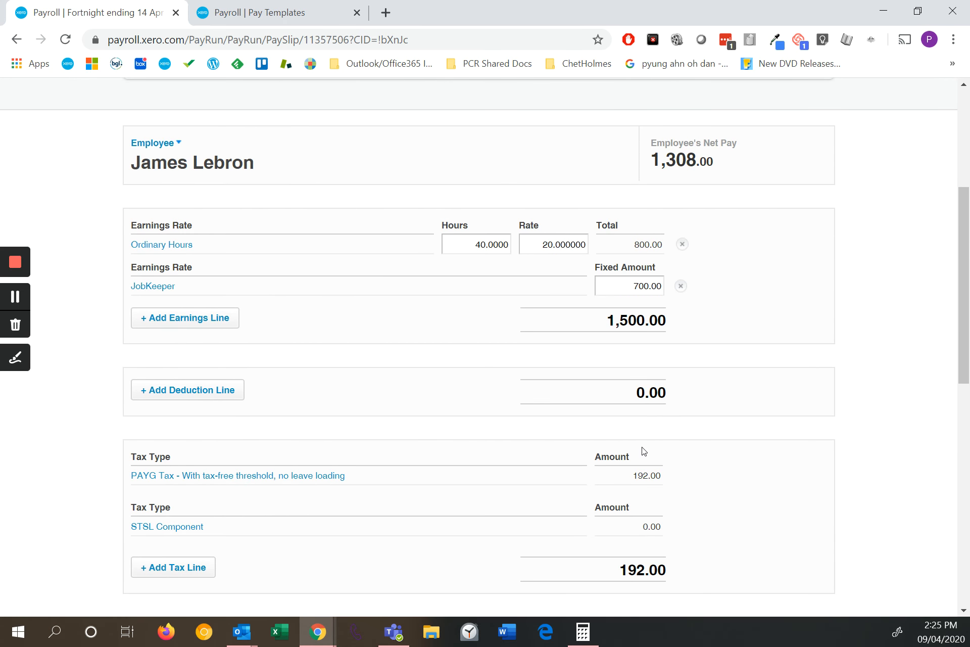
pyautogui.scroll(-3, 644, 451)
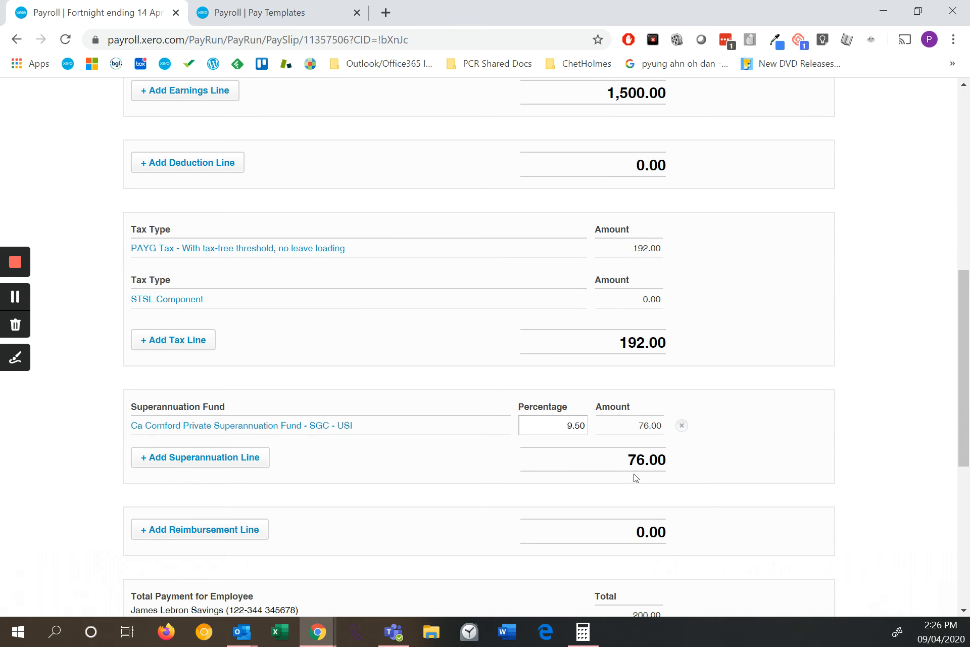
pyautogui.scroll(-4, 629, 432)
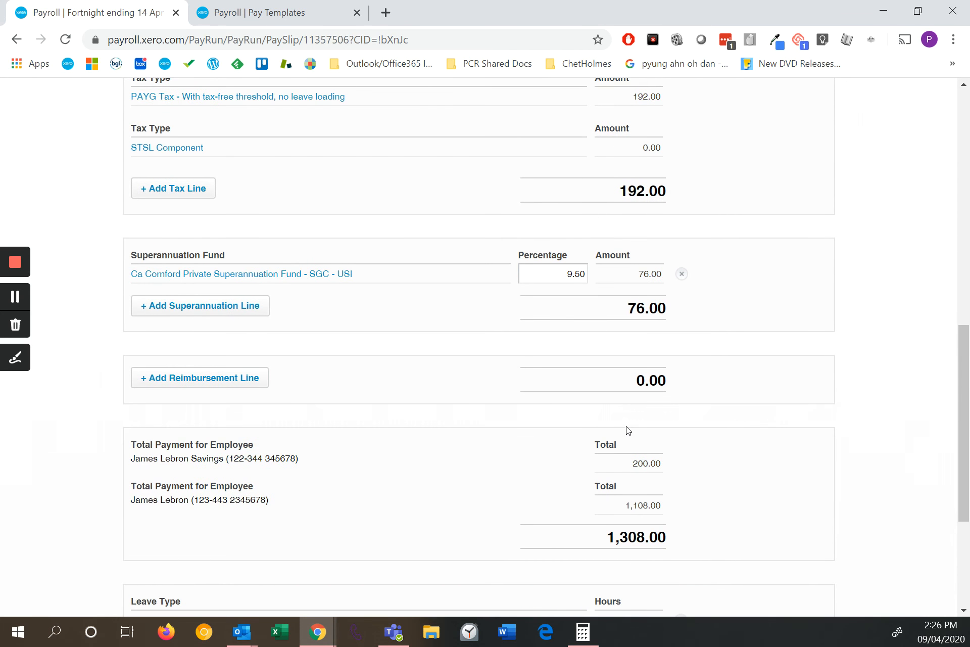
# Step: Review the rest of the payslip and return to the pay run summary, leaving without saving
pyautogui.scroll(-1, 626, 427)
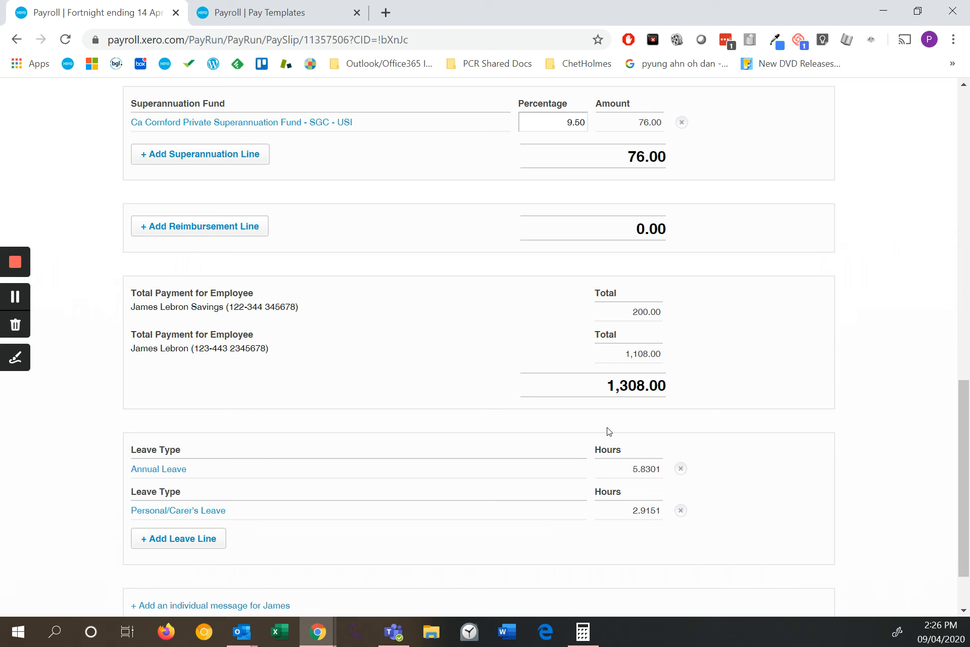
pyautogui.scroll(7, 459, 387)
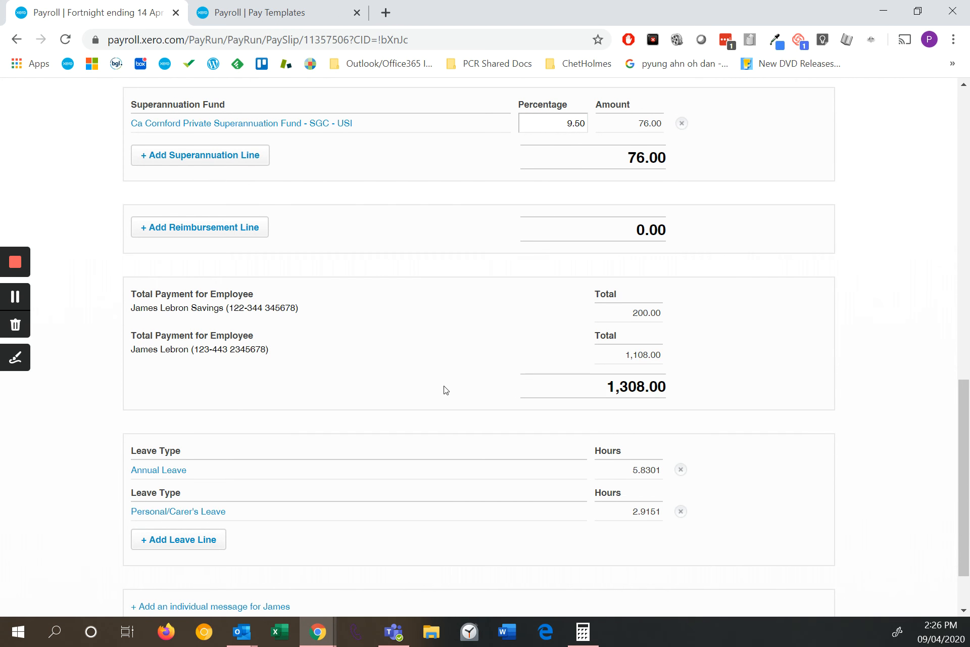
pyautogui.scroll(5, 443, 397)
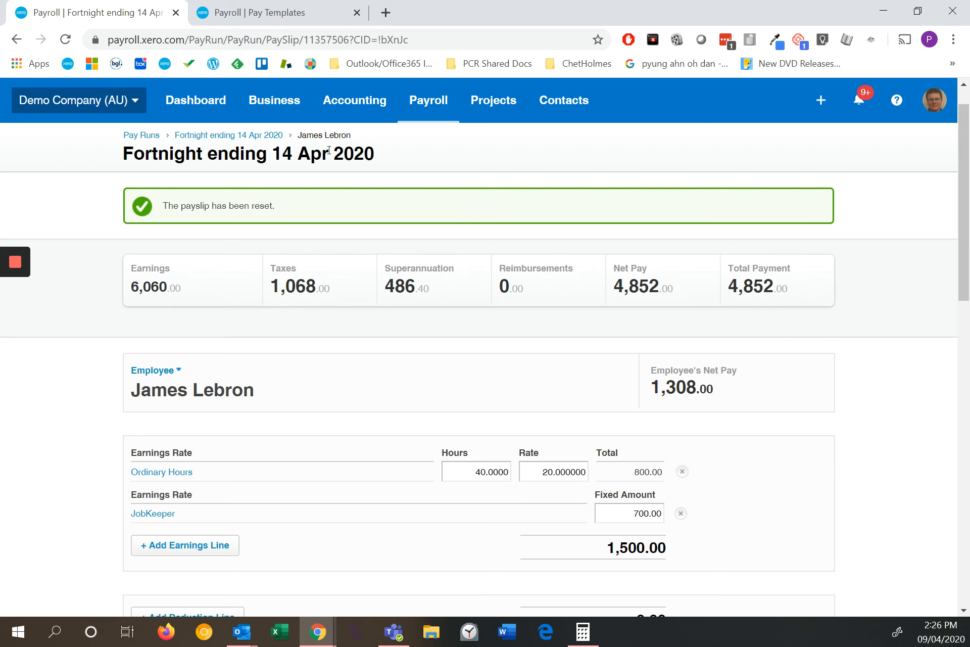
pyautogui.click(245, 136)
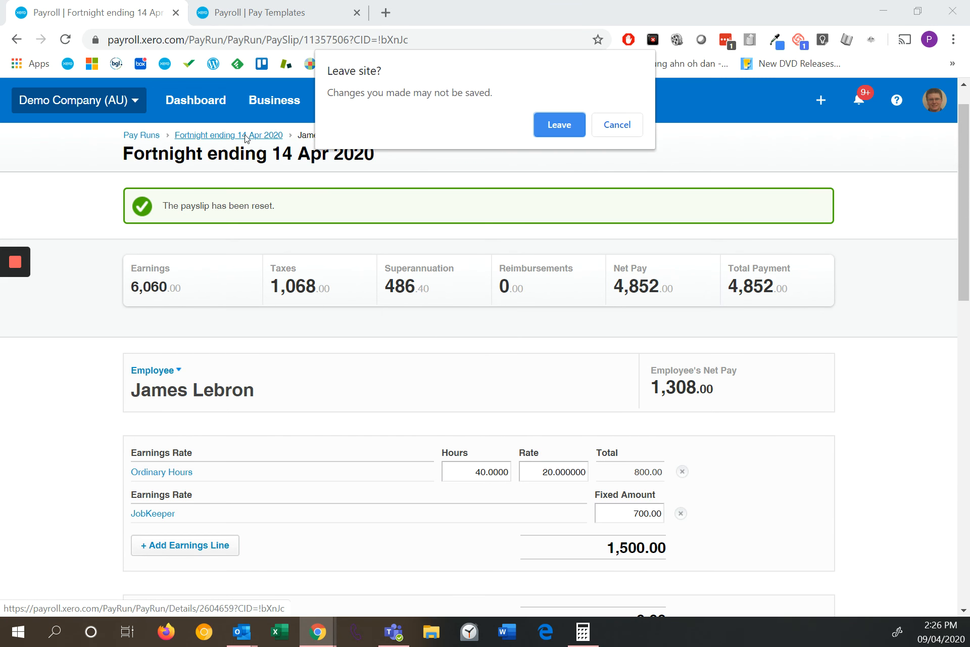
pyautogui.click(557, 130)
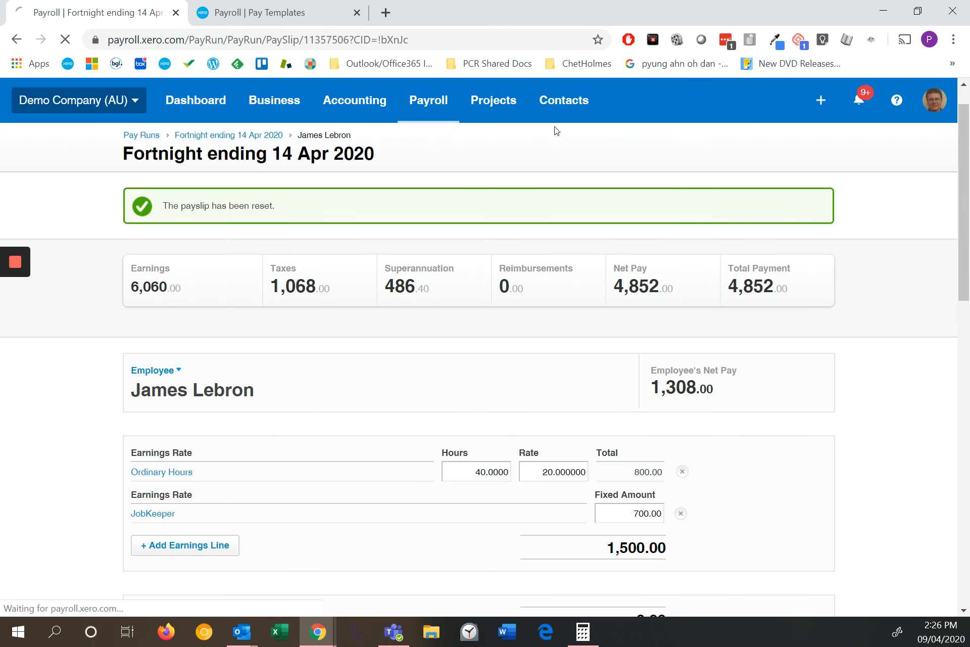
# Step: In the employee's pay template, remove the JobKeeper earnings line, set Ordinary Hours to 80 and save
pyautogui.click(244, 14)
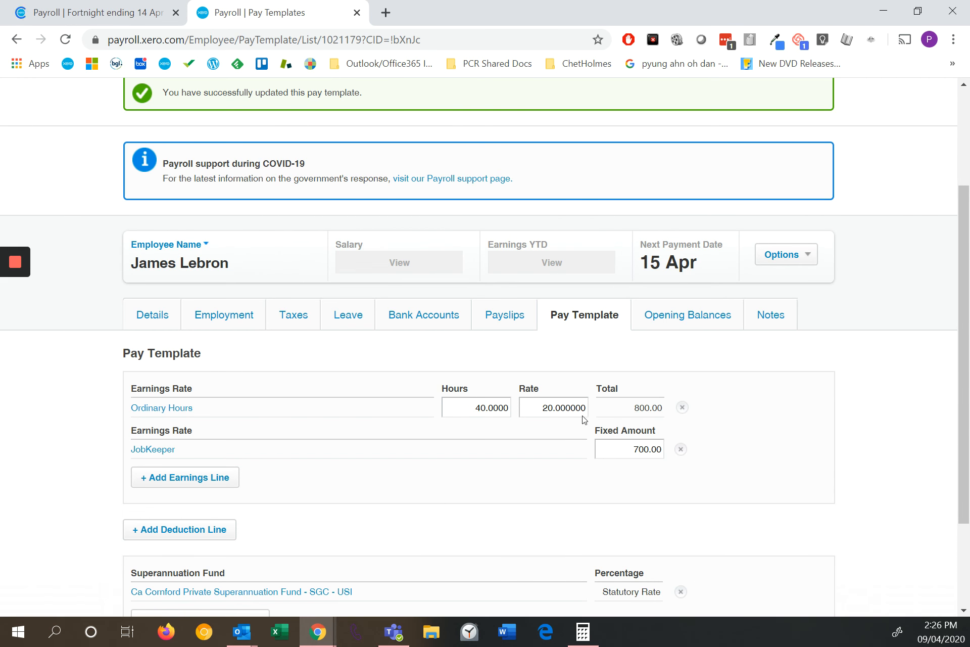
pyautogui.click(544, 407)
pyautogui.click(482, 408)
pyautogui.click(635, 407)
pyautogui.click(643, 448)
pyautogui.write('0')
pyautogui.click(681, 449)
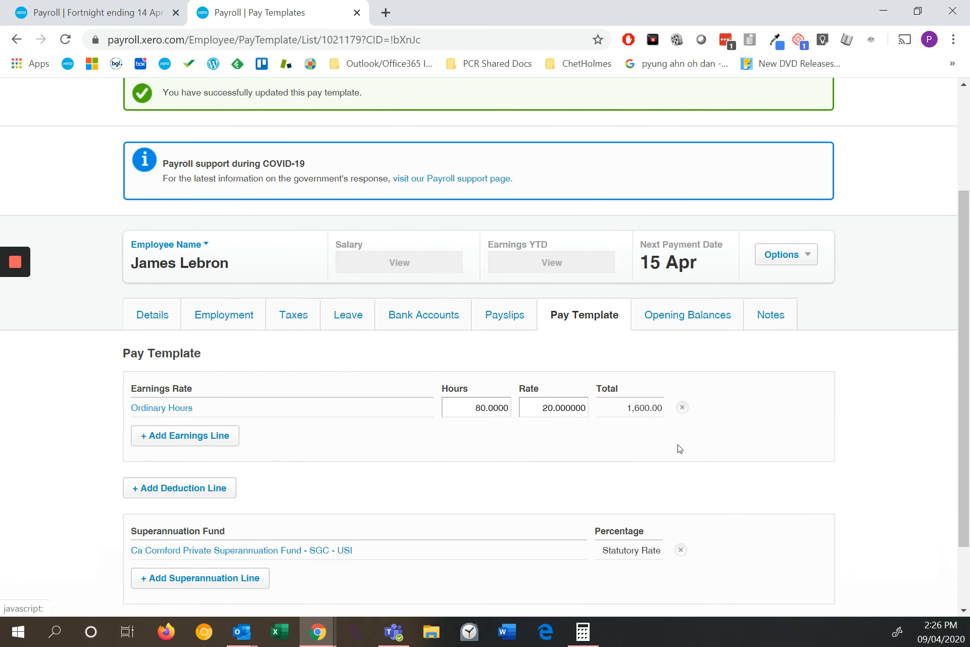
pyautogui.scroll(-3, 679, 448)
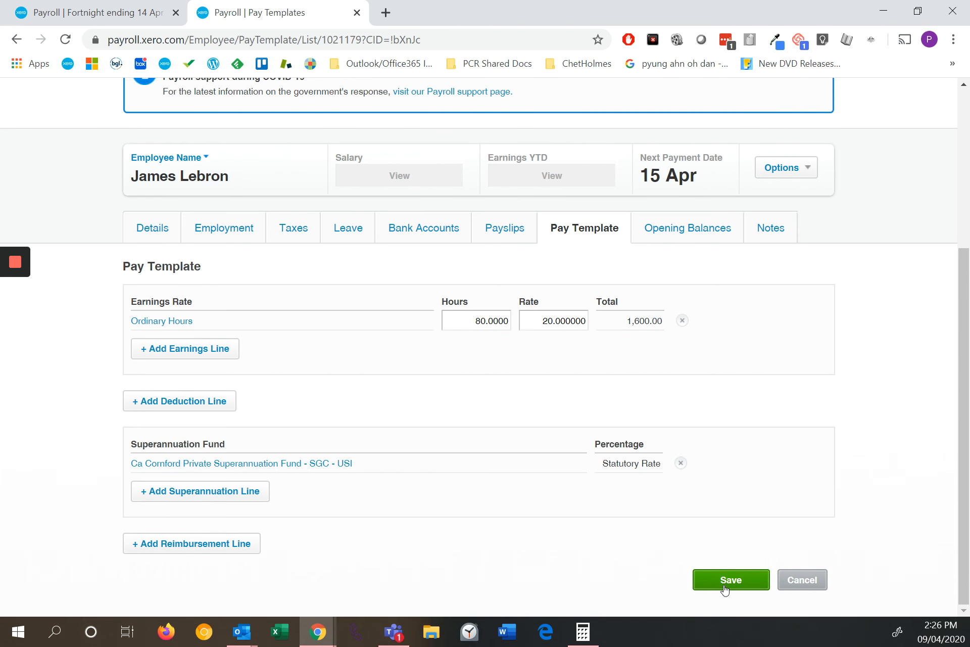
pyautogui.click(731, 580)
# Step: Close the pay templates tab and go back to the draft Fortnight ending 14 Apr 2020 pay run
pyautogui.scroll(-4, 623, 512)
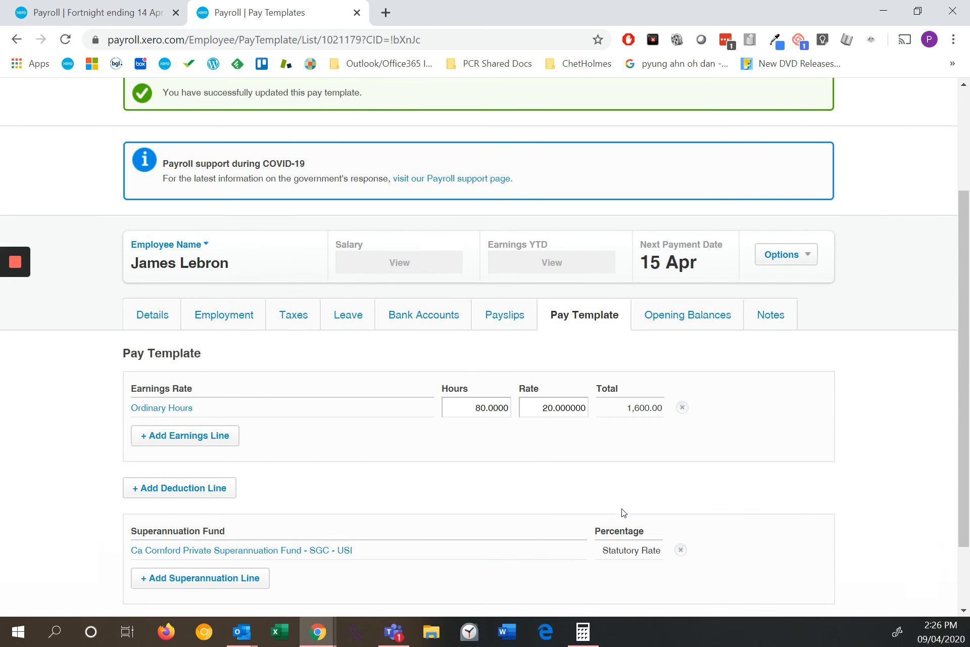
pyautogui.scroll(-2, 706, 514)
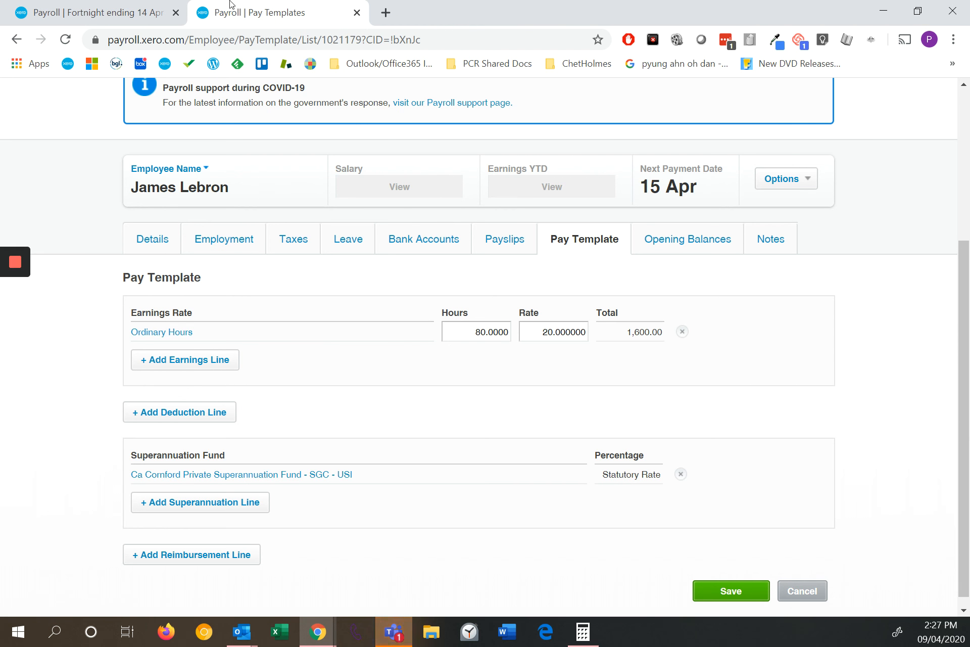
pyautogui.click(357, 13)
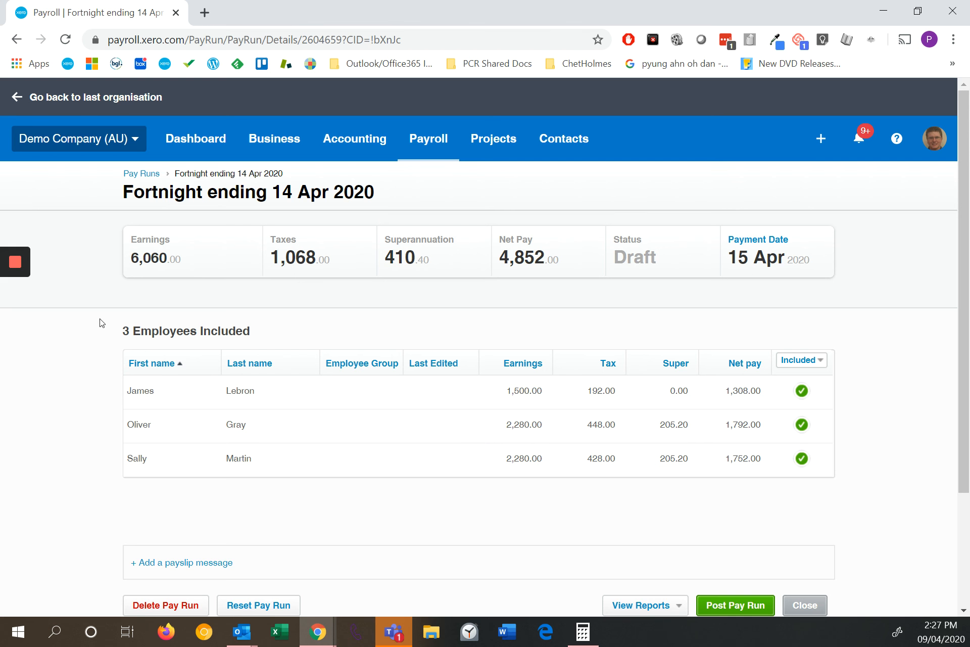
pyautogui.moveTo(40, 333)
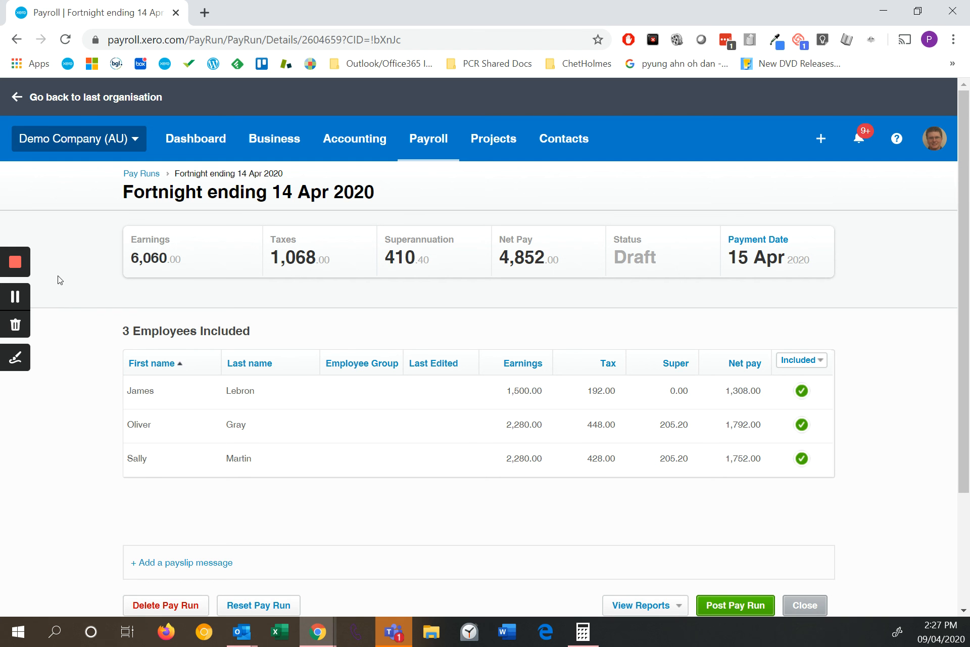